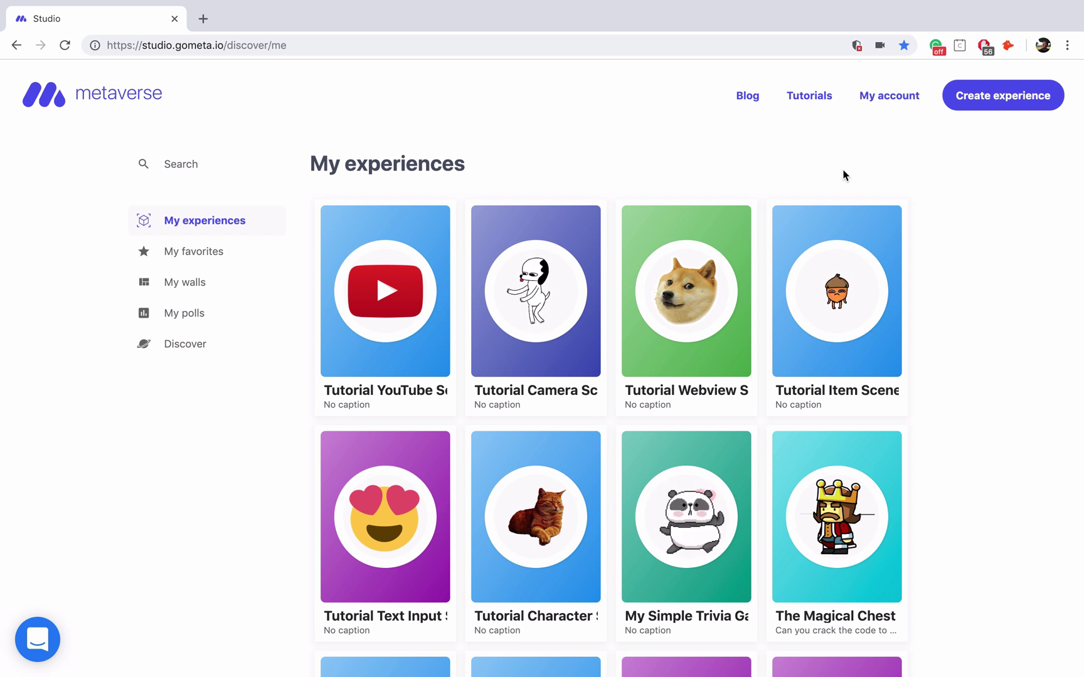
Create a new experience and set Scene 1's character to the Gfycat sticker "maze", found by searching for "sphere"
left_click(1001, 110)
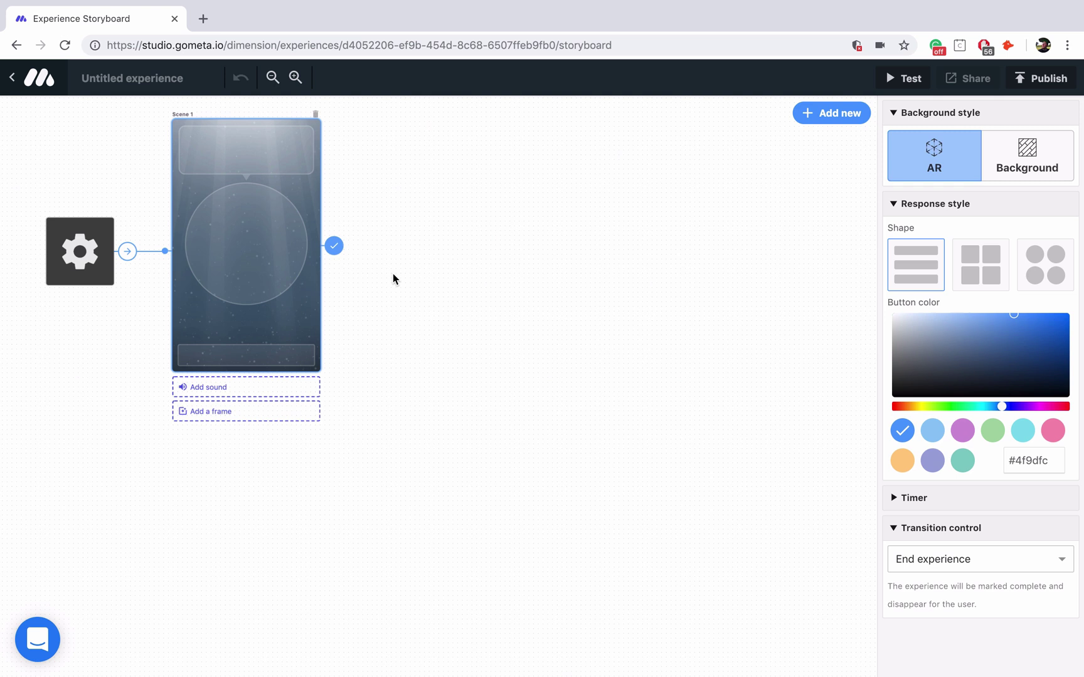
left_click(251, 254)
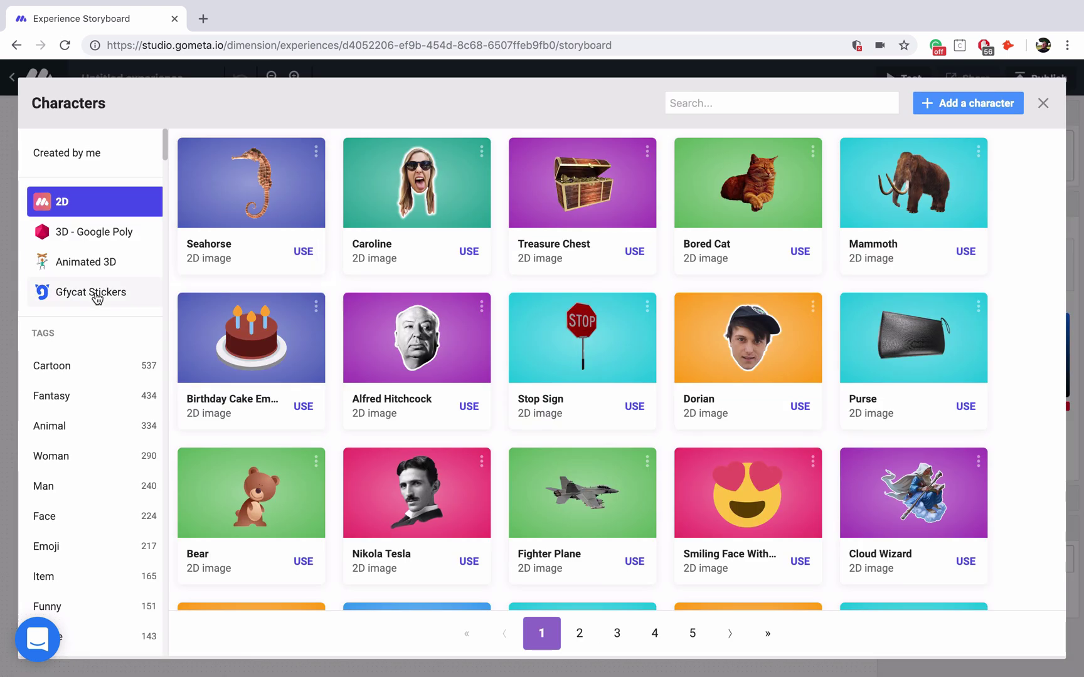
left_click(96, 293)
left_click(708, 106)
type("sphere")
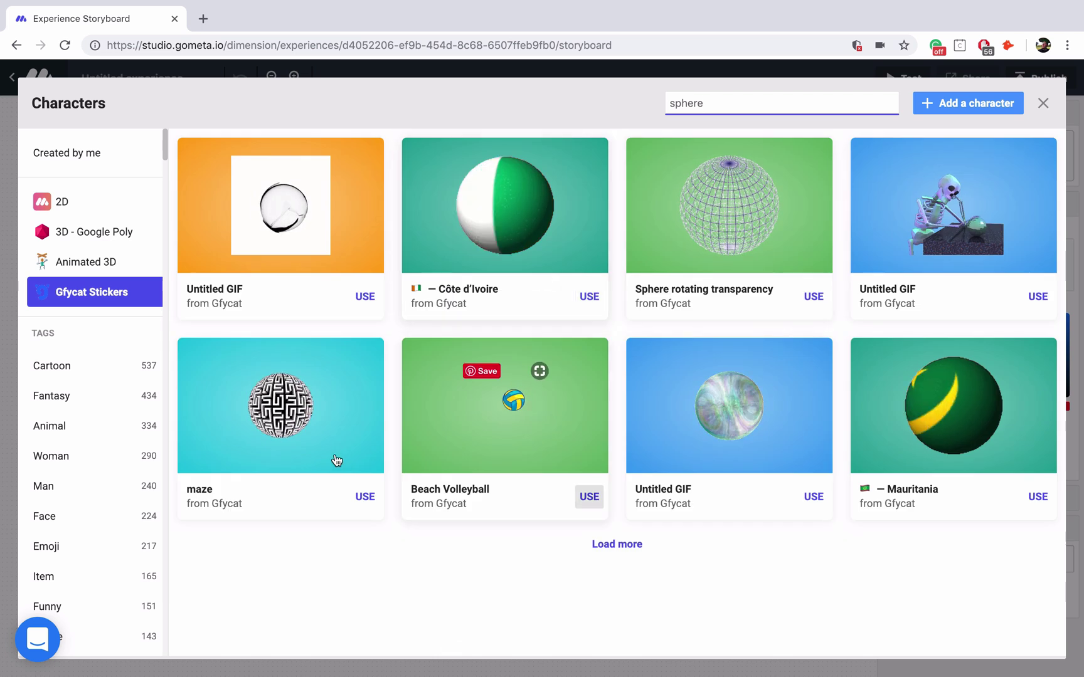
left_click(365, 496)
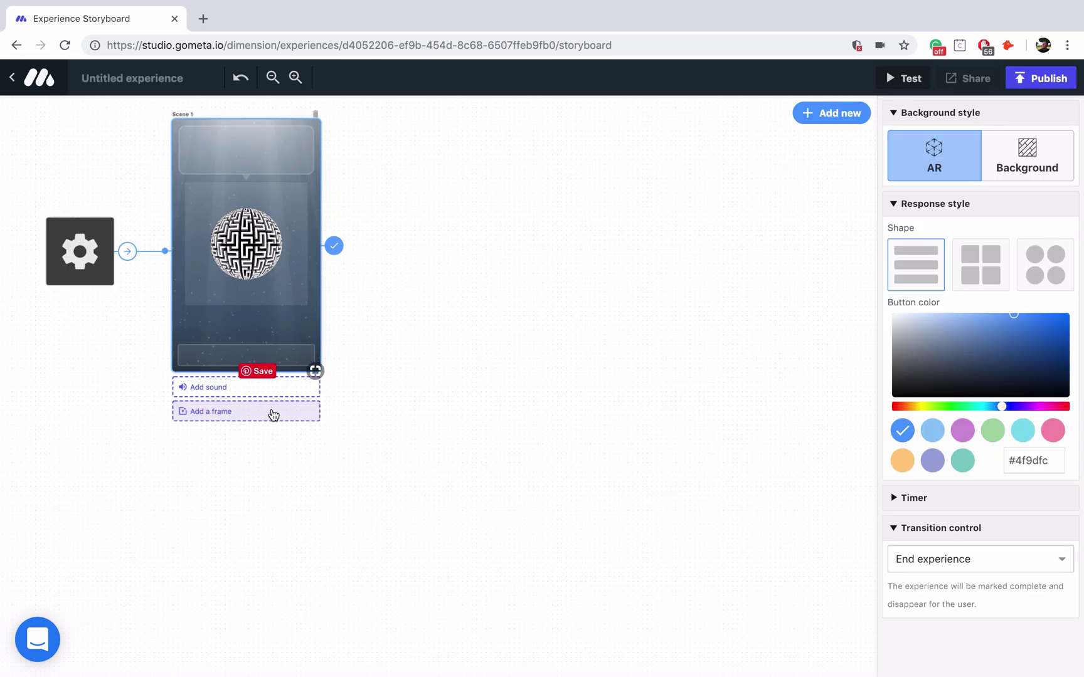
Enter the dialogue "360 Scenes + AR Portals" in Scene 1's speech bubble
left_click(276, 143)
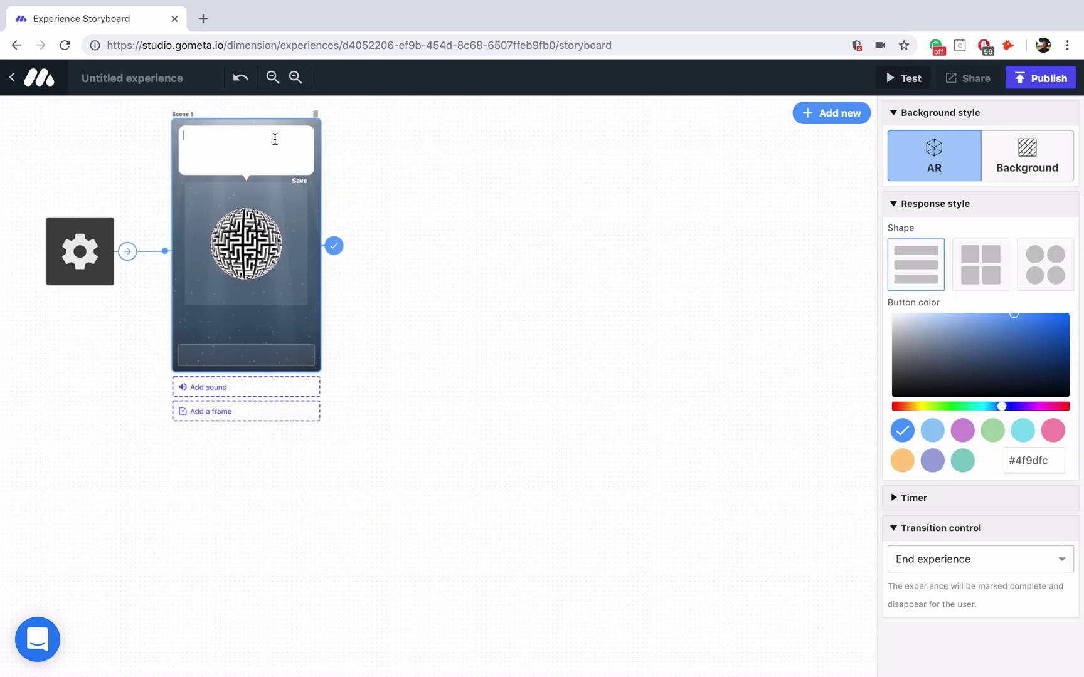
type("360 Scen")
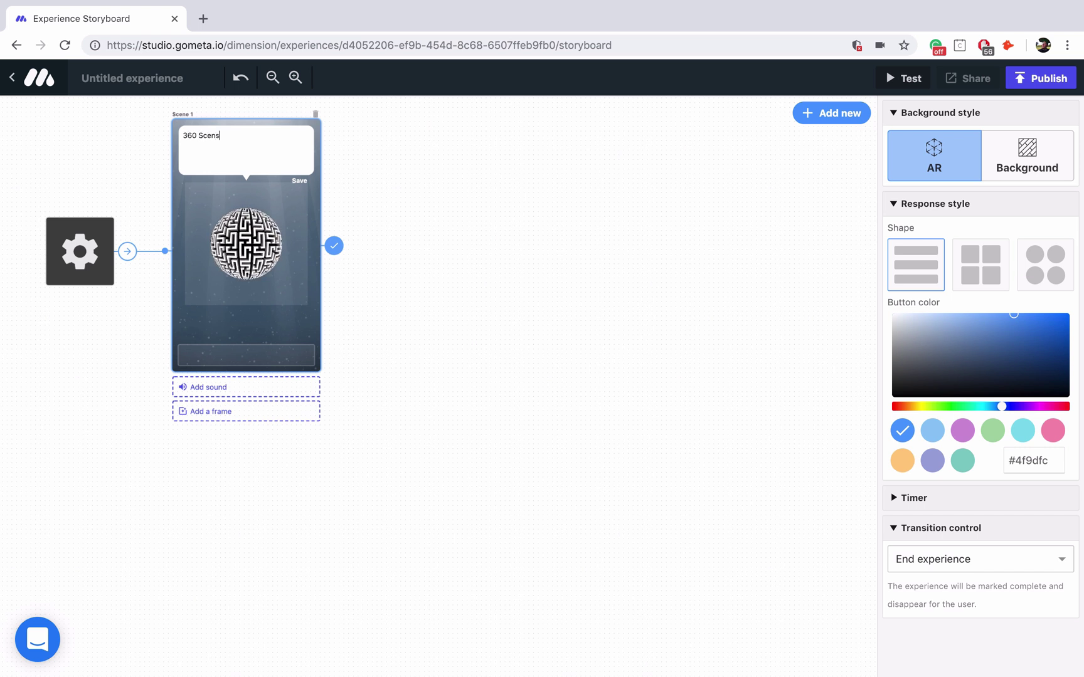
type("es + AR")
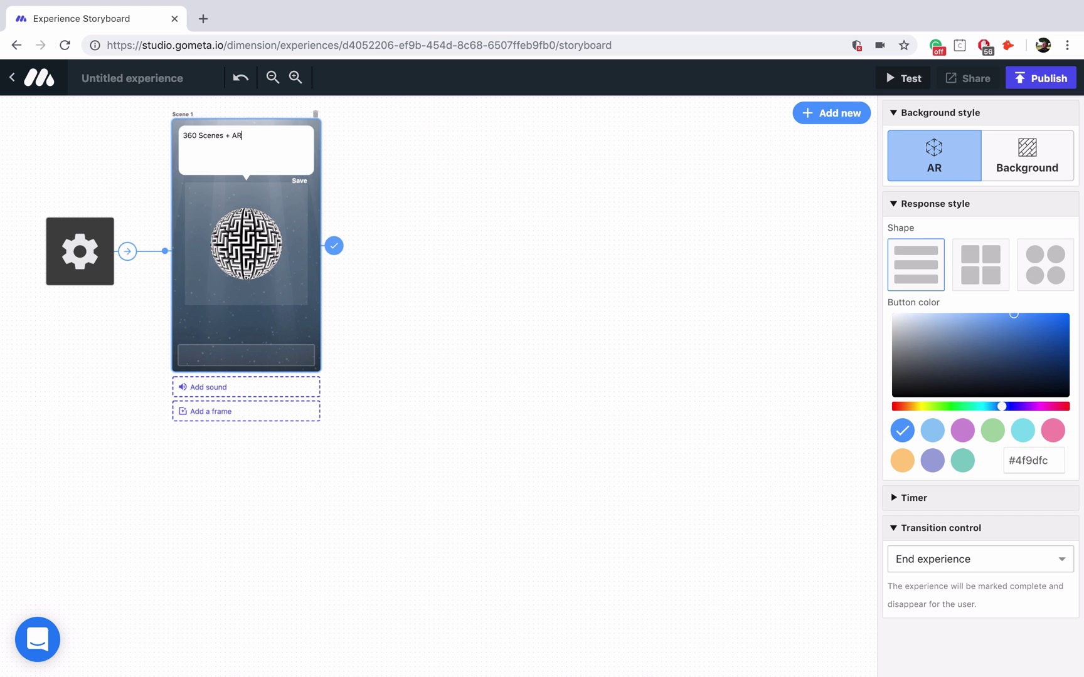
type(" Portals")
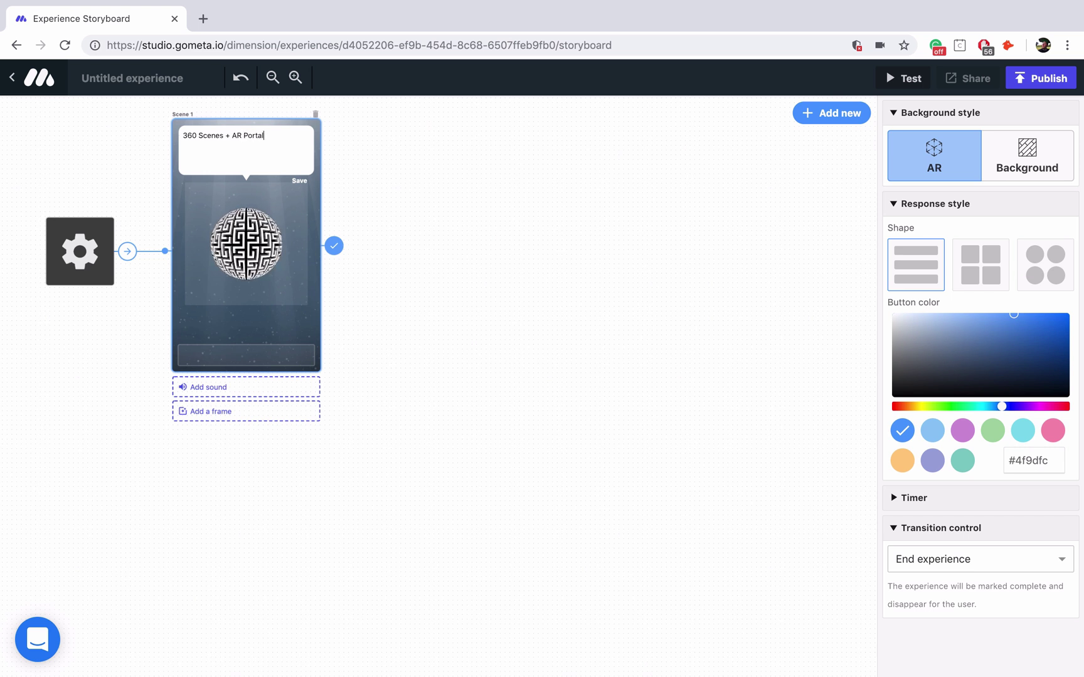
Add two text response buttons to Scene 1, labelled "360 Scenes" and "AR Portals"
left_click(264, 358)
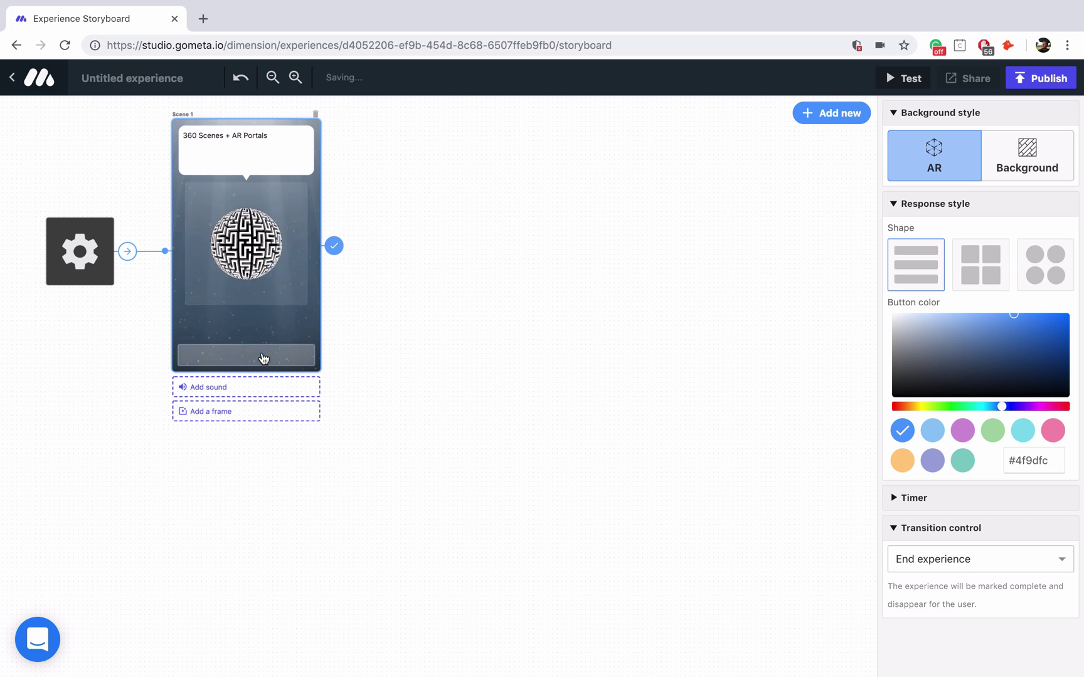
left_click(271, 329)
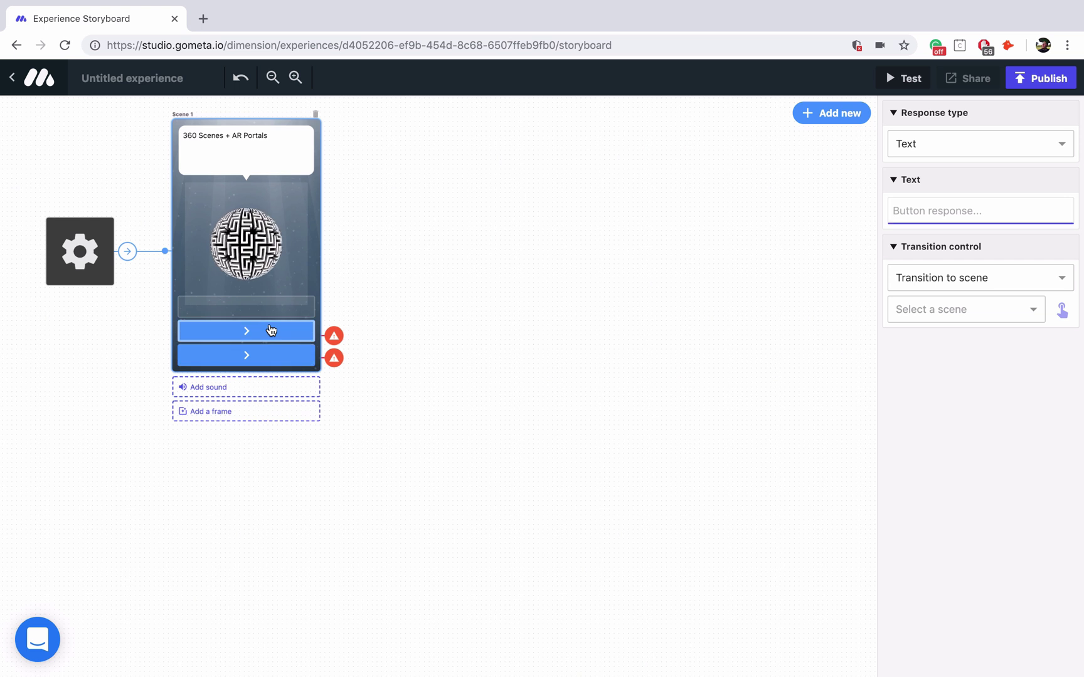
type("360 Scen")
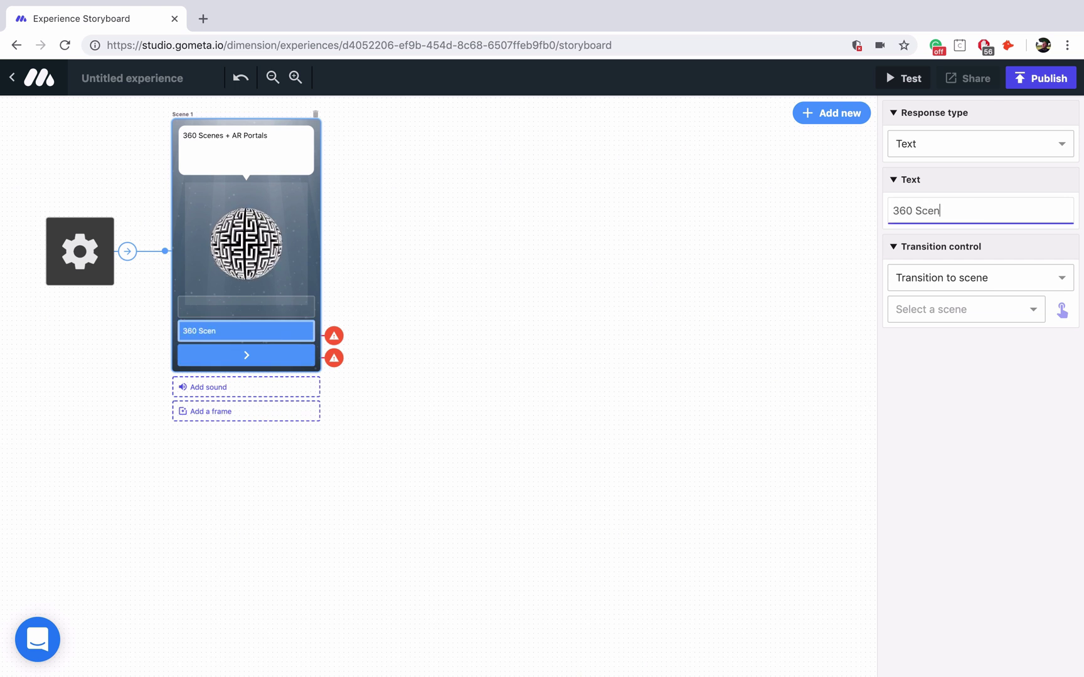
type("es")
left_click(238, 356)
type("A")
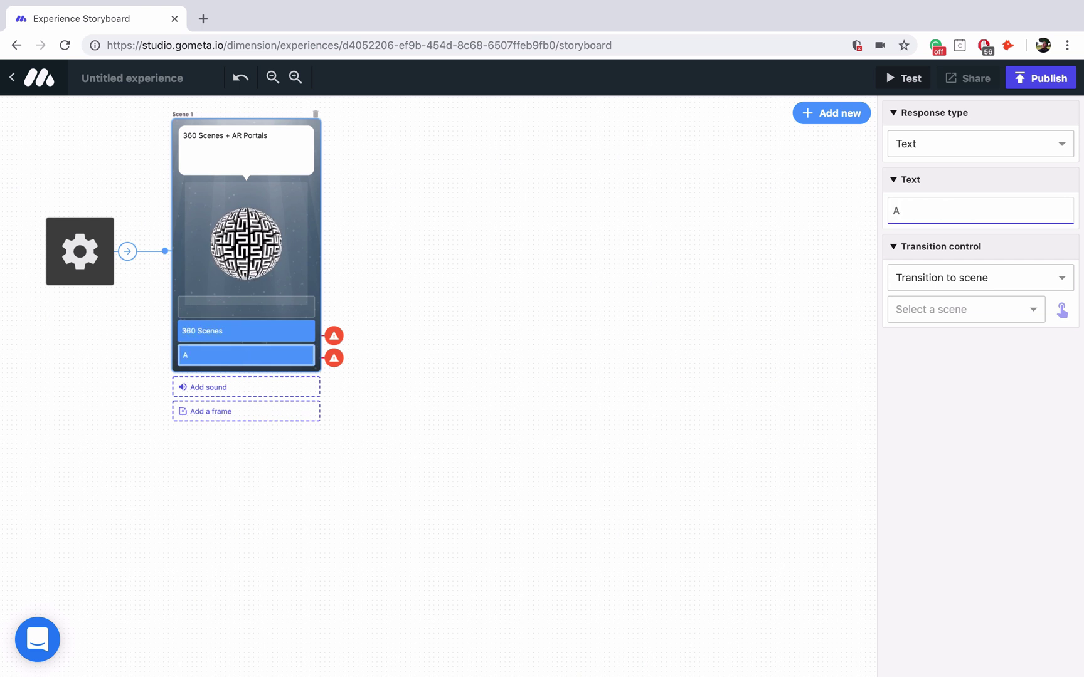
type("R Portals")
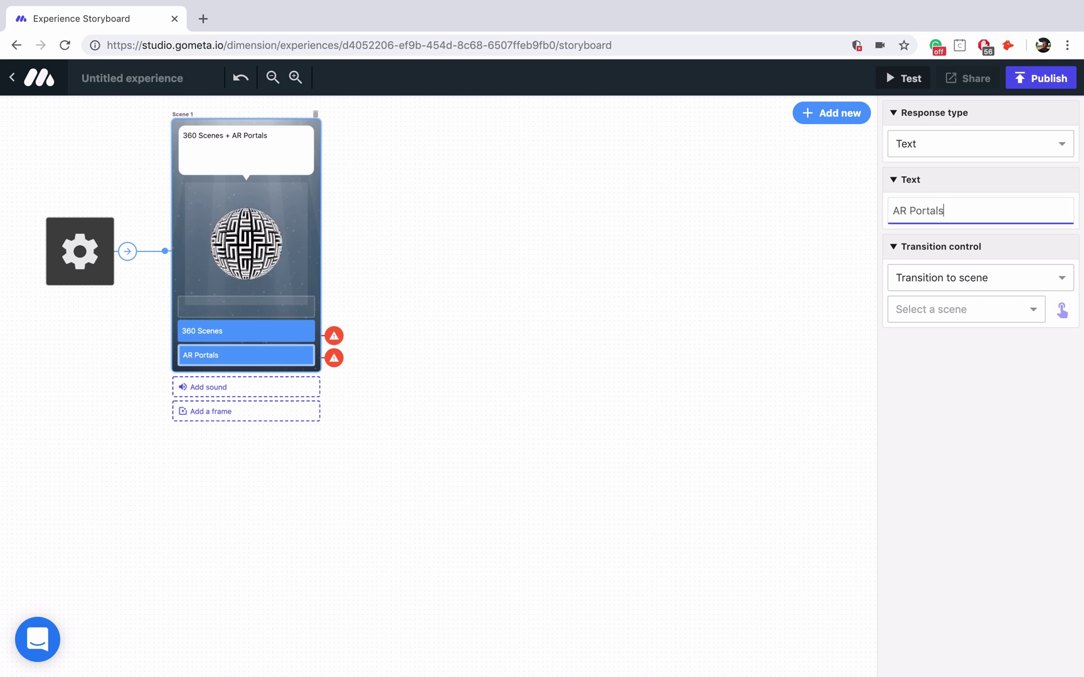
left_click(227, 339)
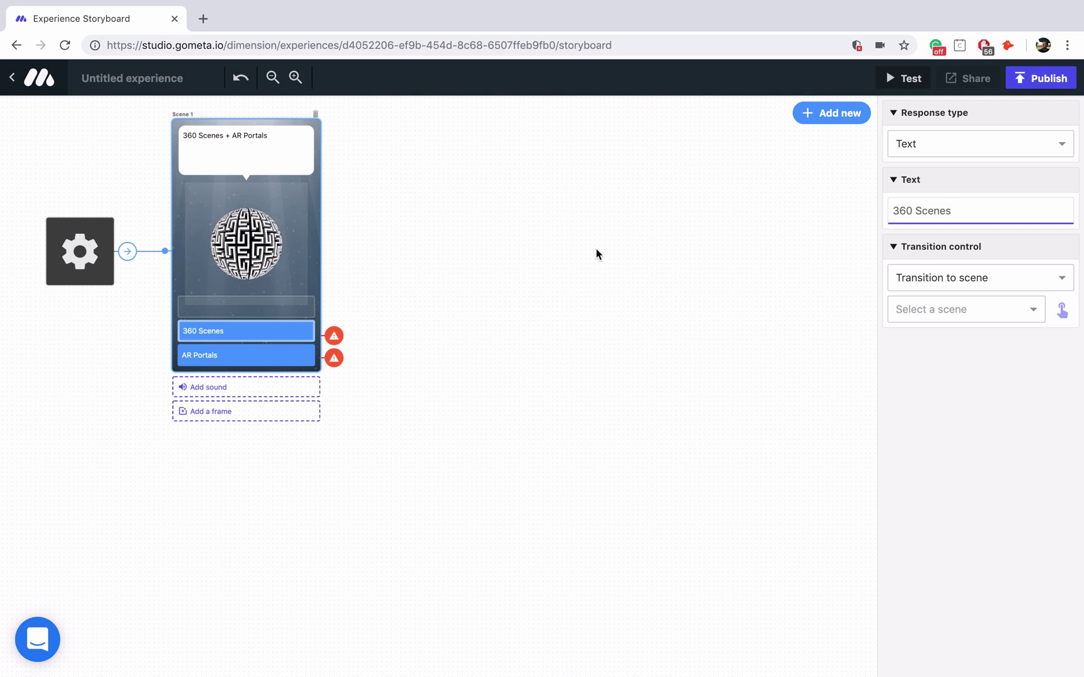
Add a 360 video scene and a 360 photo scene to the storyboard
left_click(838, 116)
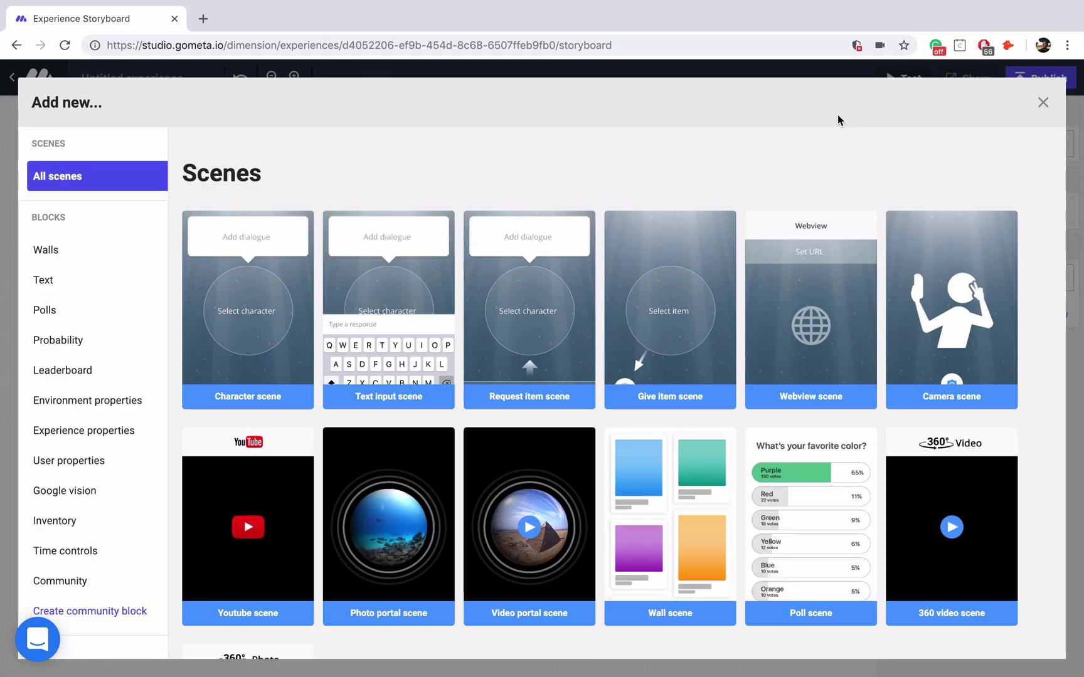
scroll(826, 427, "down", 1)
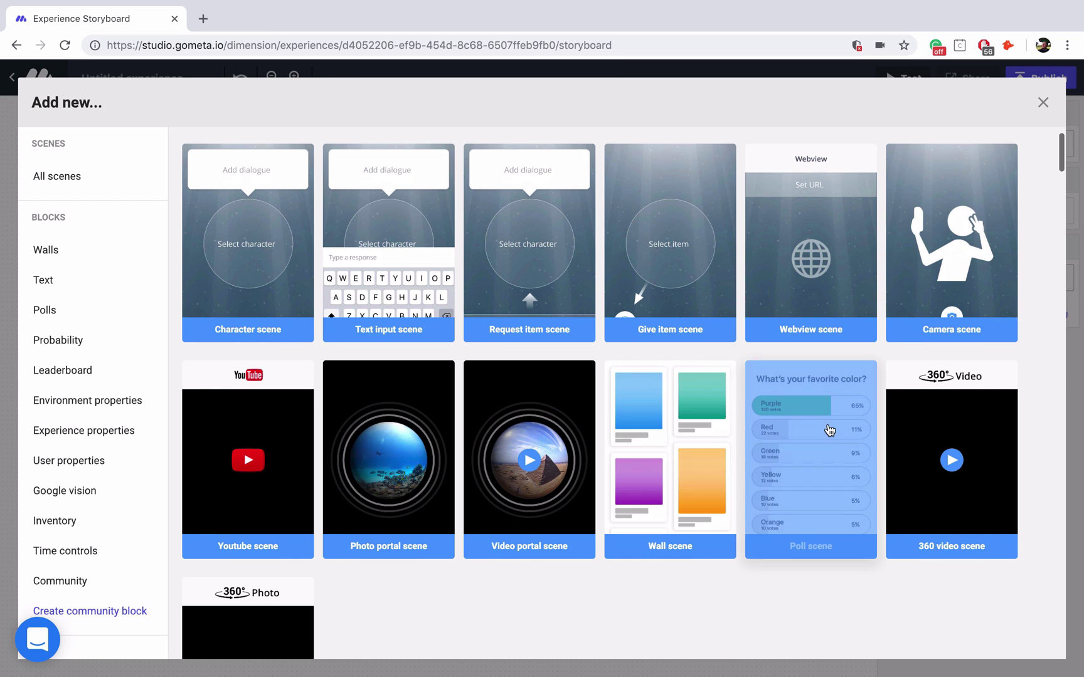
left_click(934, 426)
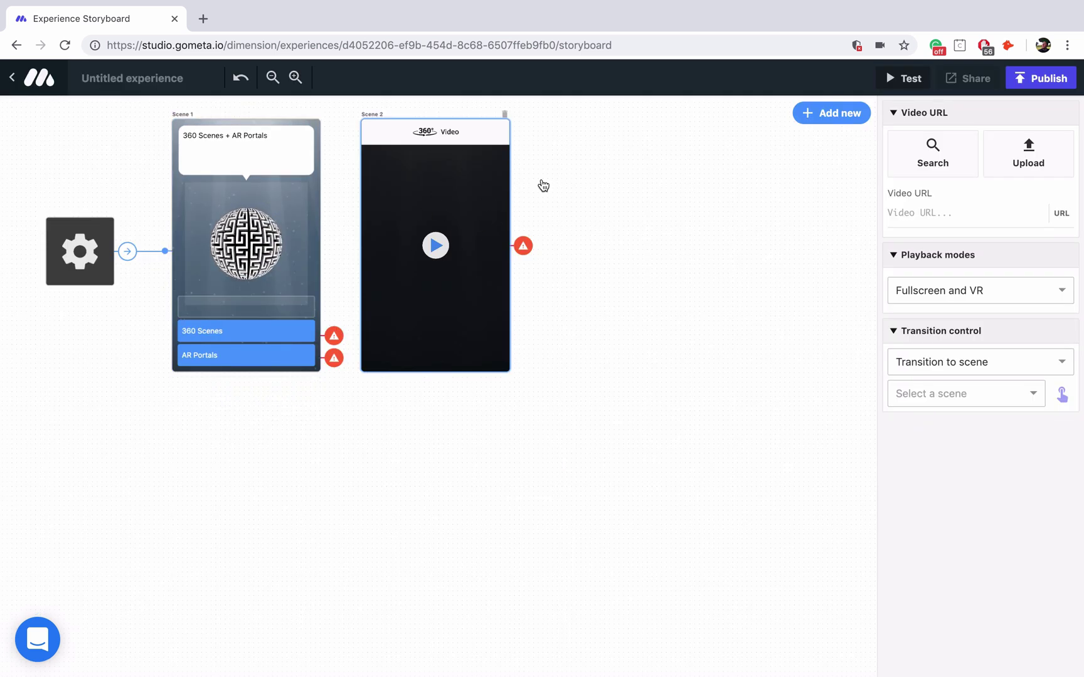
left_click(812, 114)
scroll(495, 486, "down", 1)
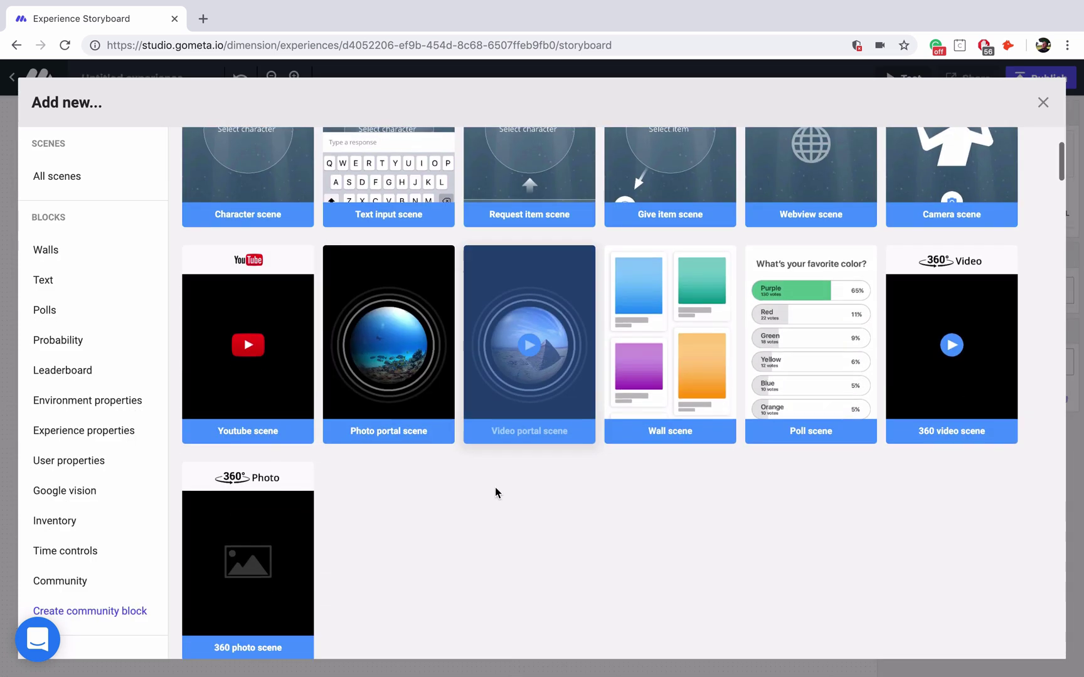
left_click(281, 574)
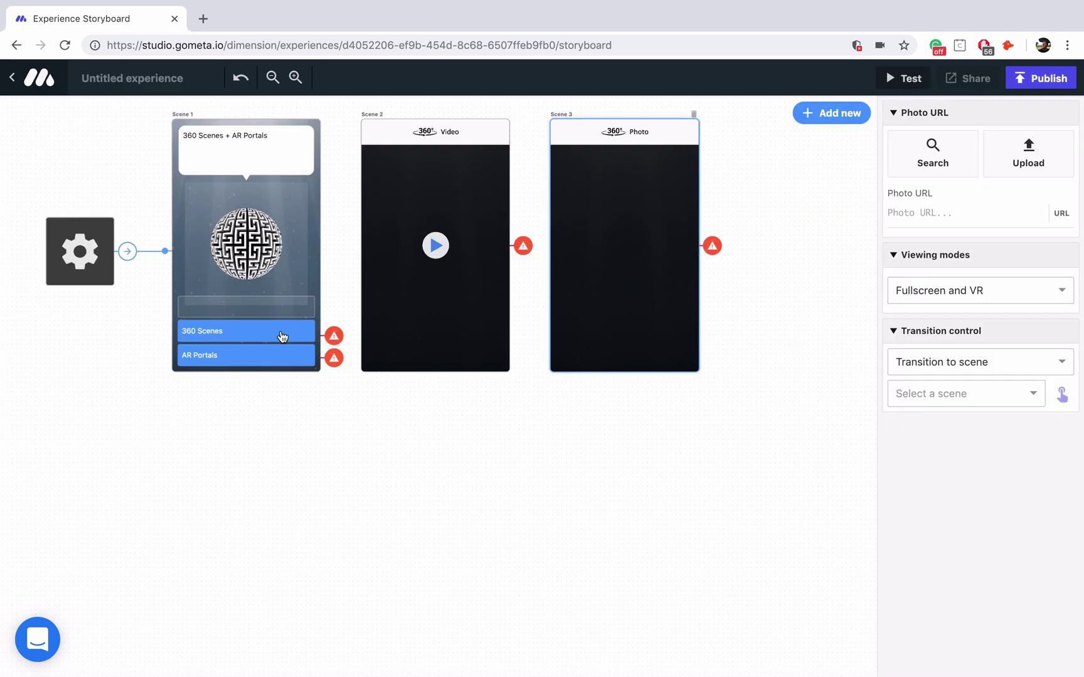
Search the 360 videos for "nature" and use "Iceland - A Miracle of Nature" by Inside360 in Scene 2
left_click(392, 288)
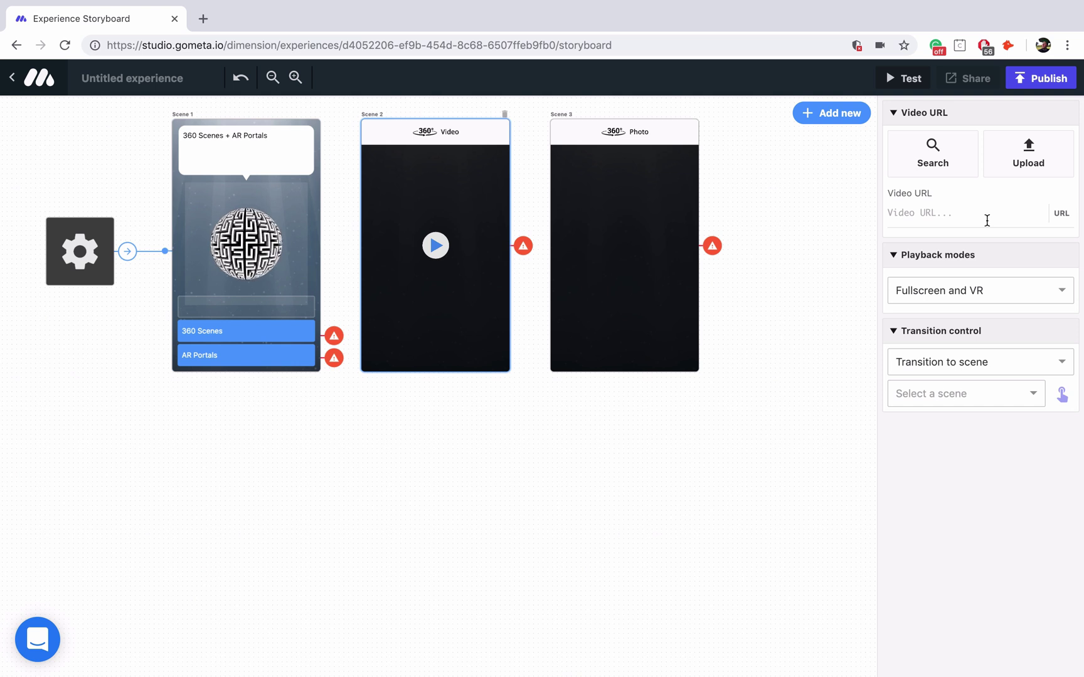
left_click(934, 163)
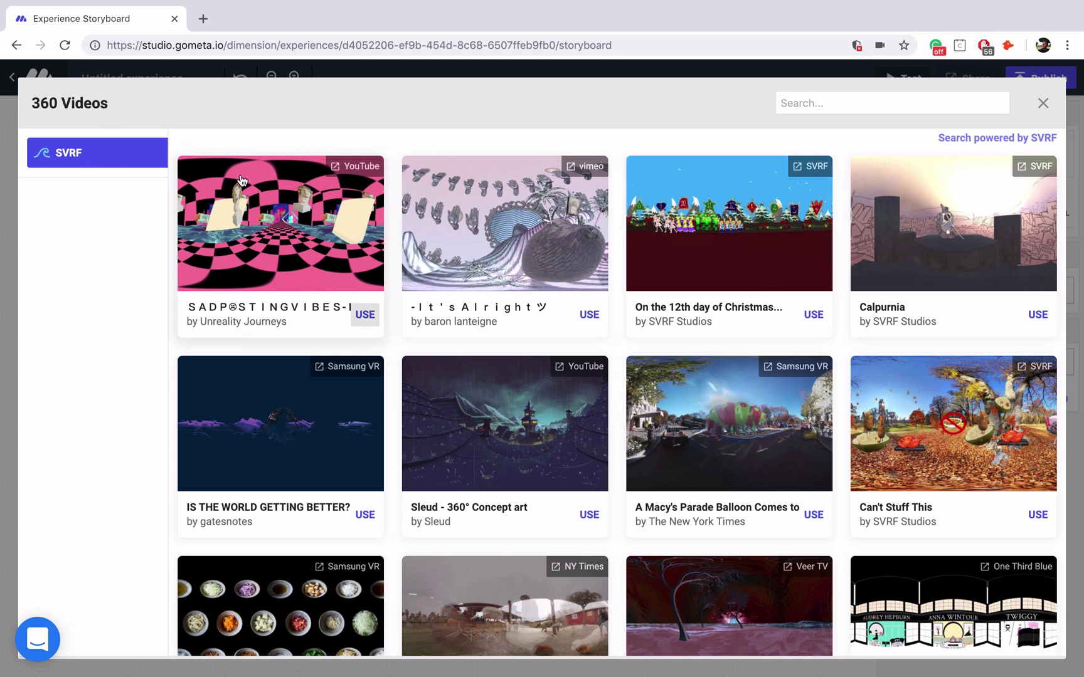
left_click(813, 99)
type("nature")
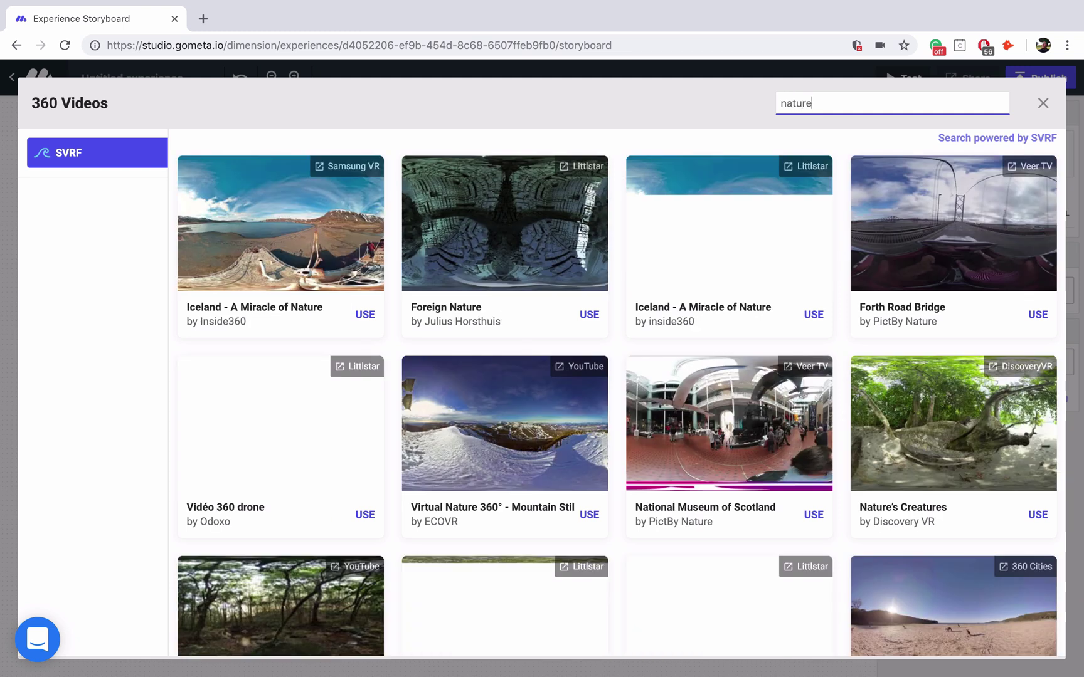
left_click(272, 240)
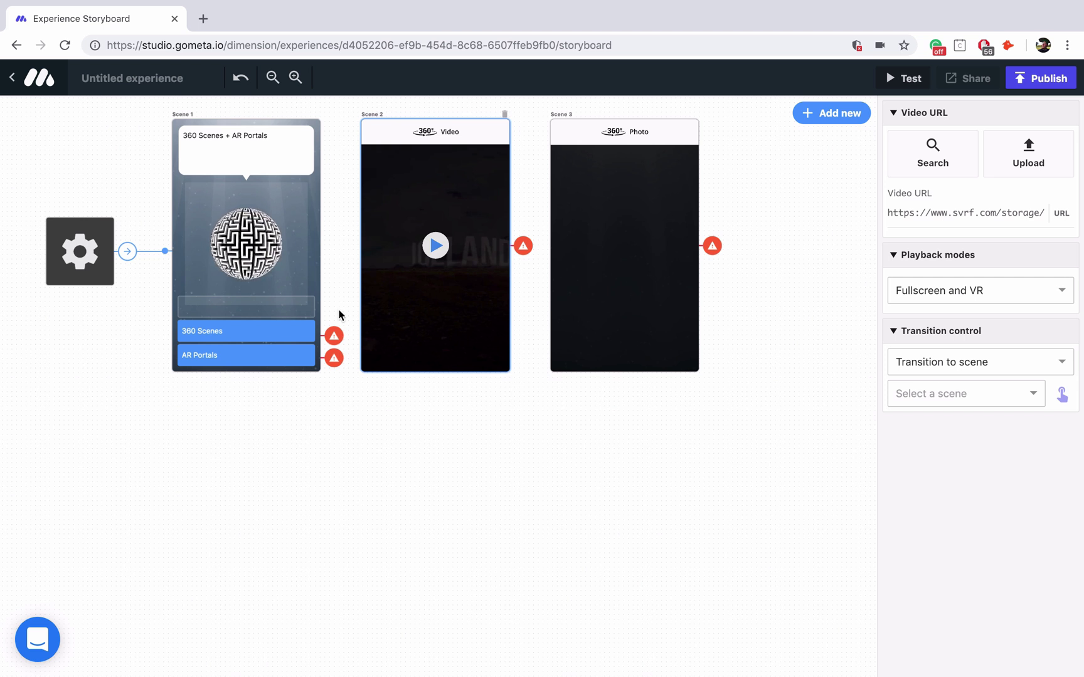
Link Scene 1's "360 Scenes" button to the 360 video scene, Scene 2
left_click(301, 335)
left_click(1062, 310)
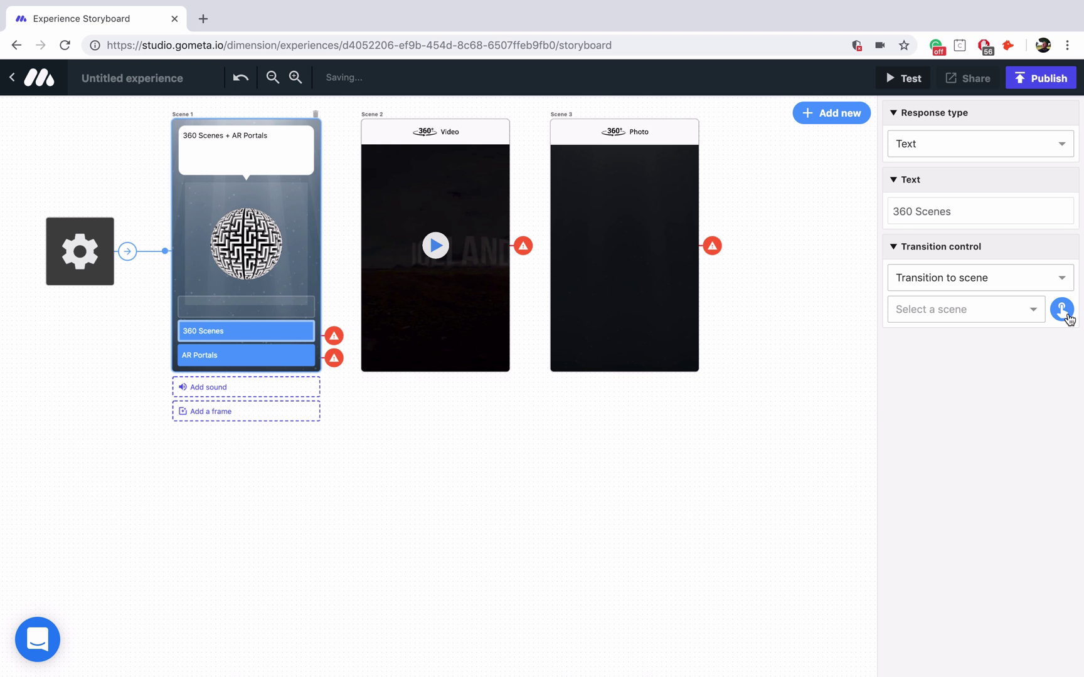
left_click(469, 334)
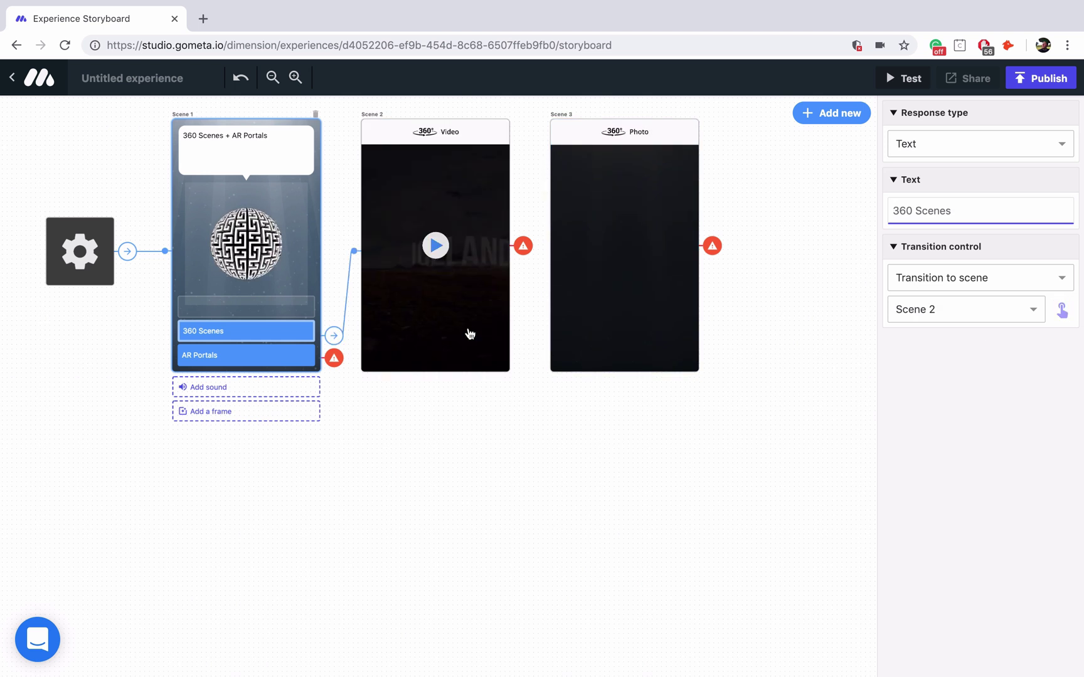
Make the 360 video scene transition to Scene 3 and choose "Fullscreen and VR" as its playback mode
left_click(468, 334)
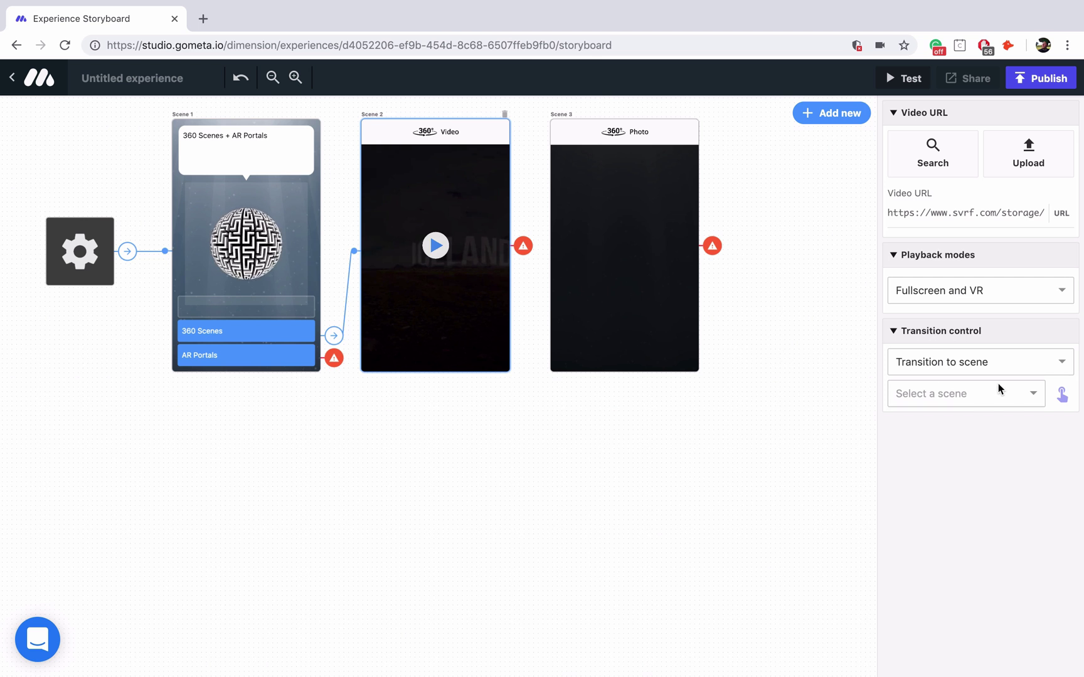
left_click(1062, 394)
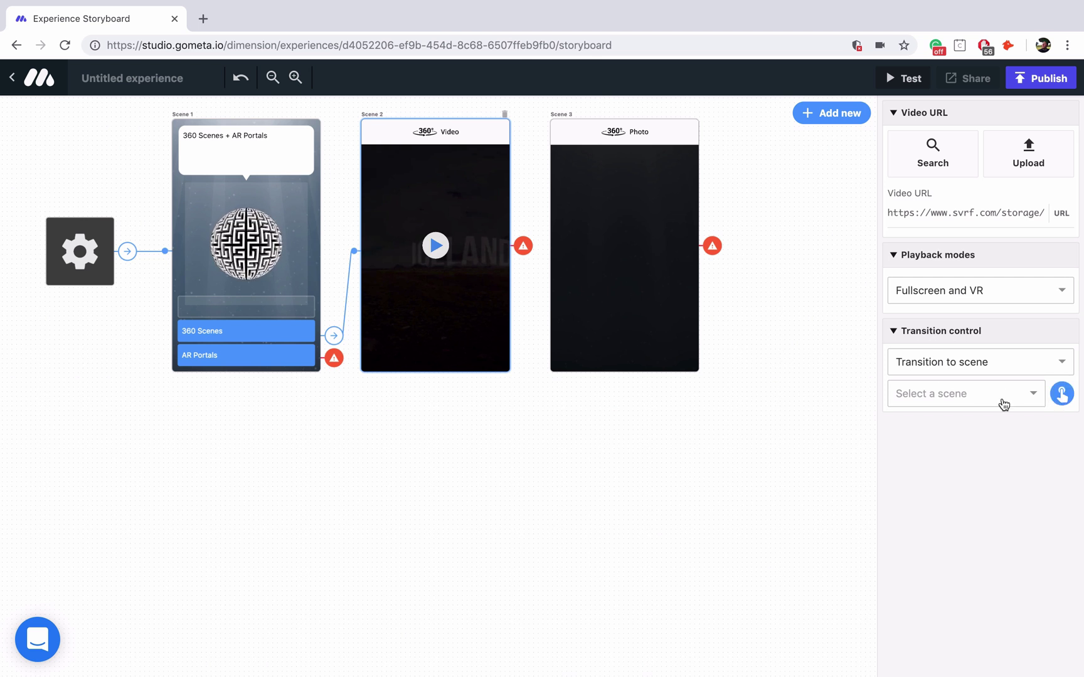
left_click(666, 302)
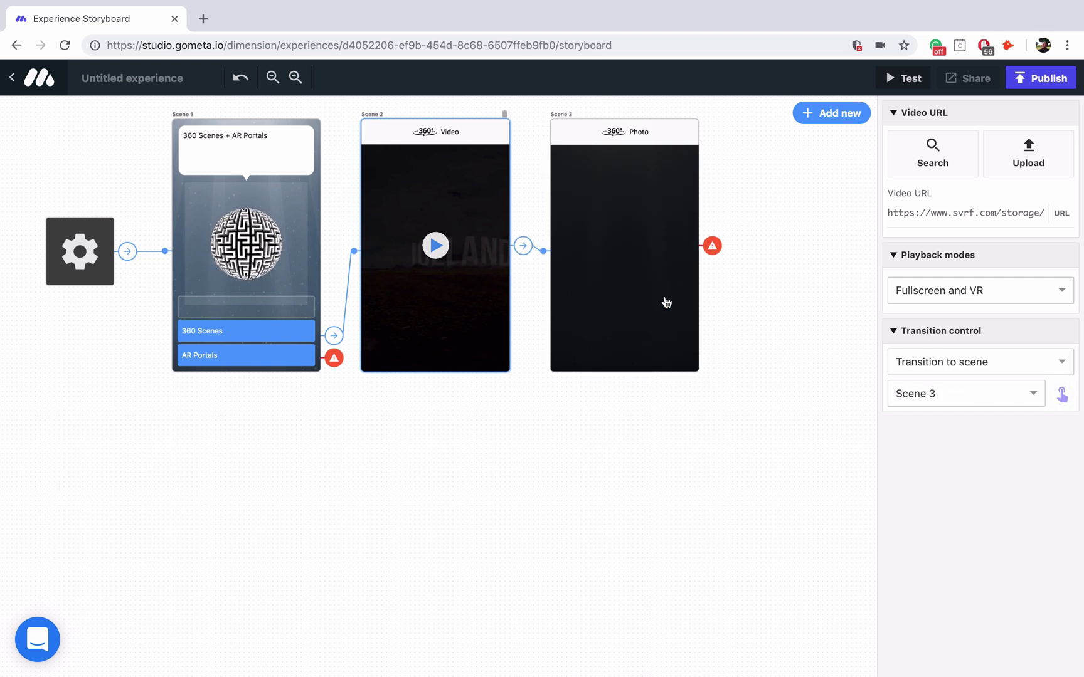
left_click(996, 297)
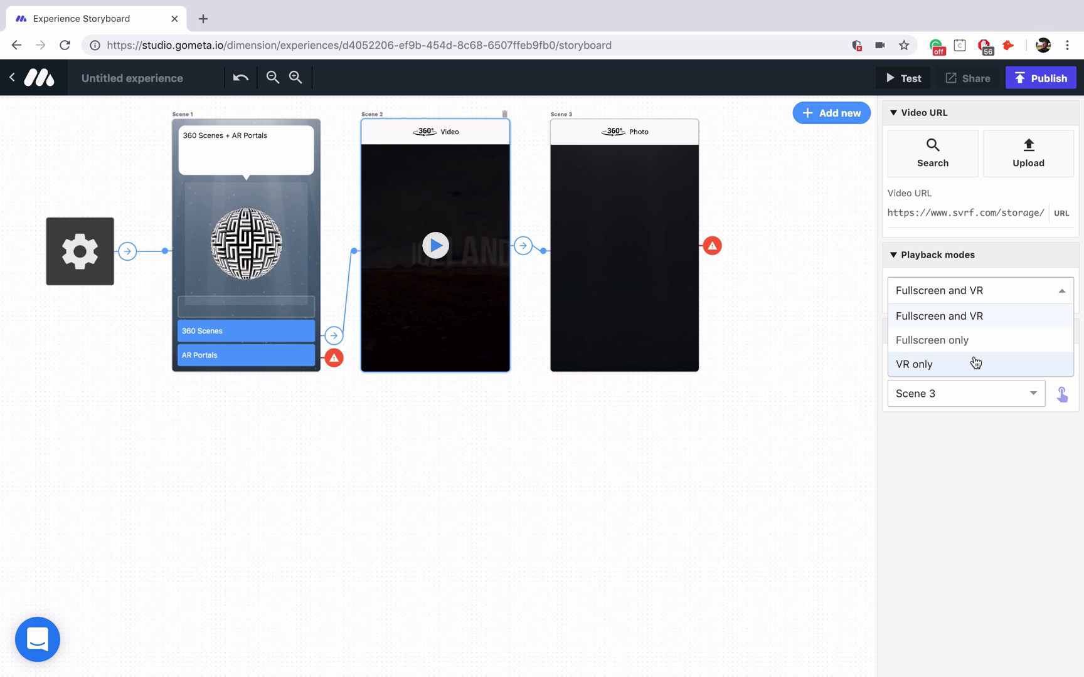
left_click(978, 319)
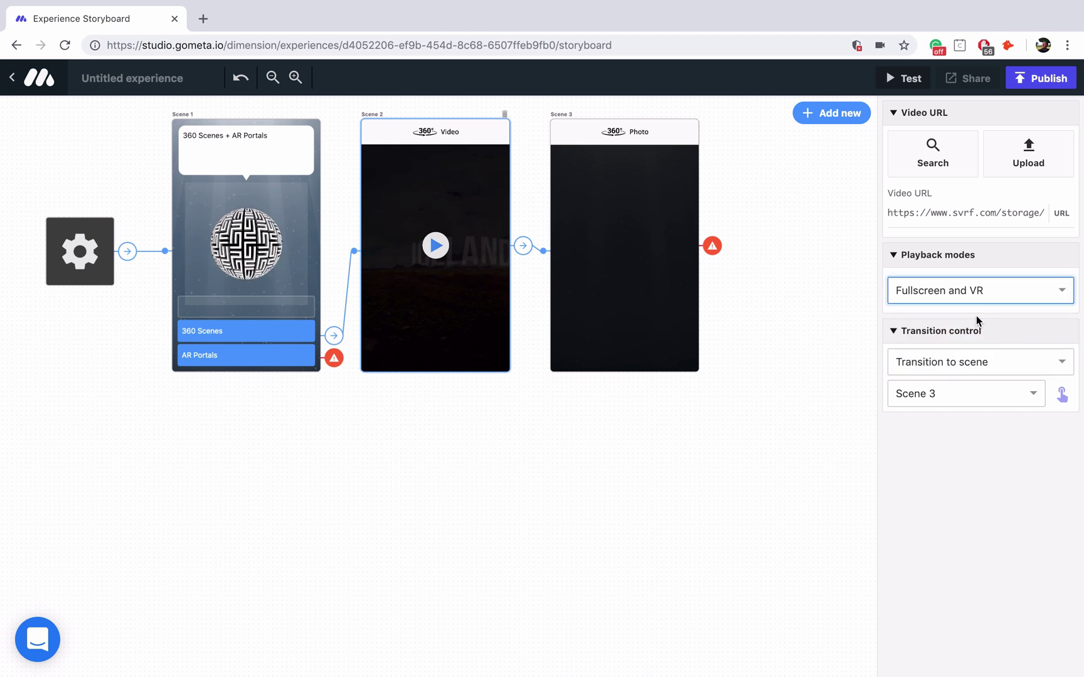
Use the 360 photo "Mont Blanc, Italy-France" in Scene 3 and make that scene transition back to Scene 1
left_click(673, 323)
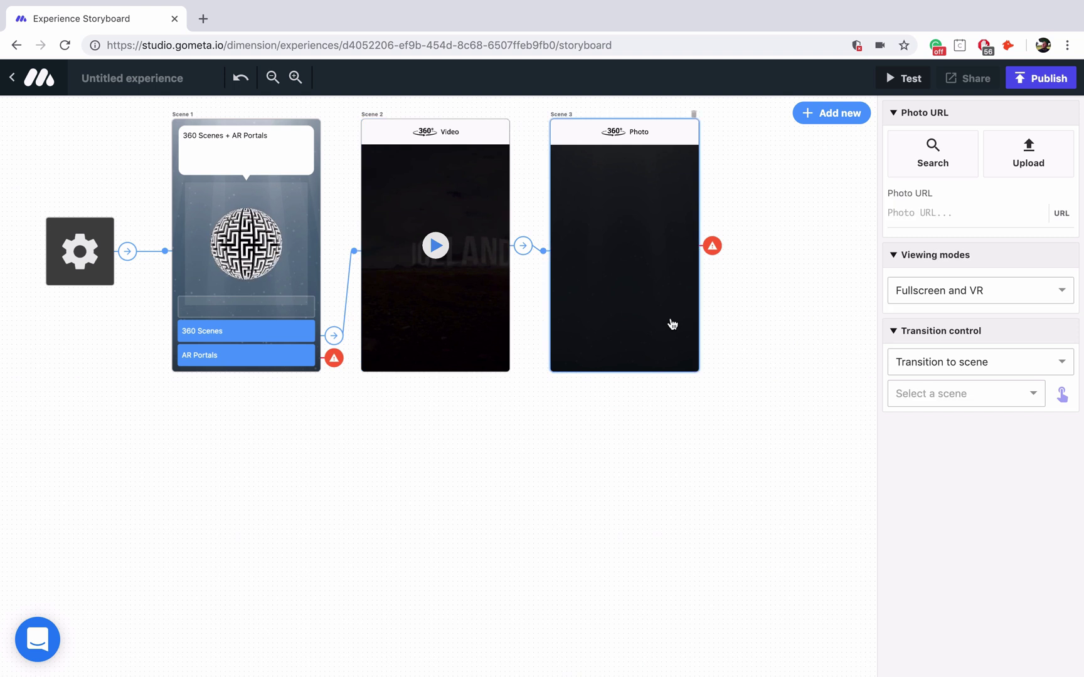
left_click(474, 355)
left_click(668, 294)
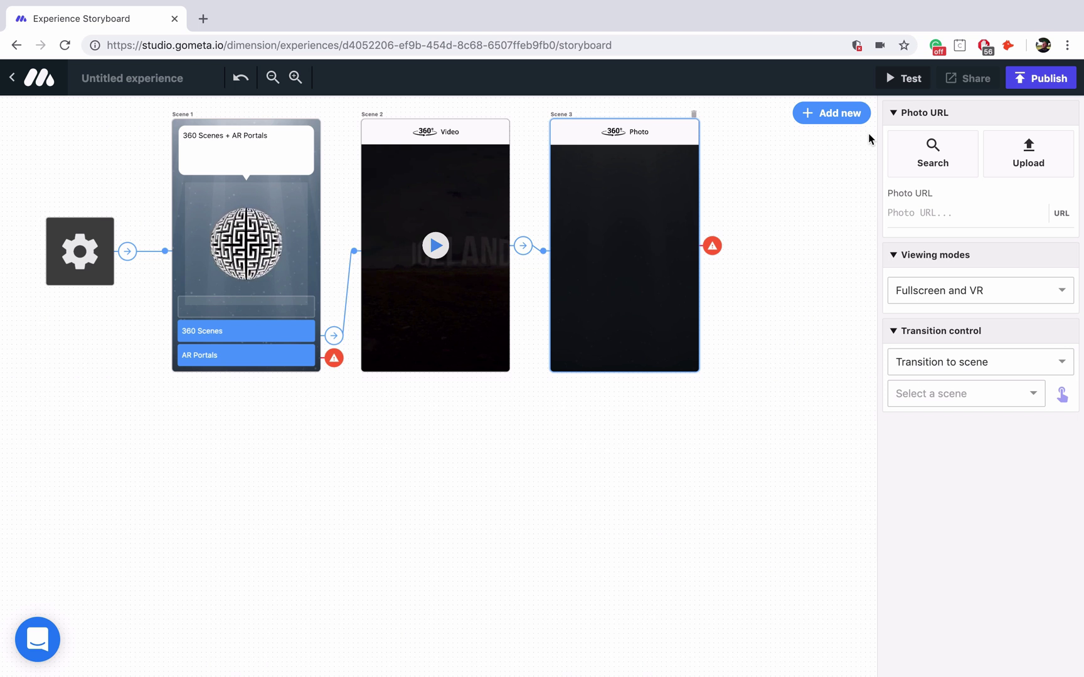
left_click(908, 165)
left_click(804, 106)
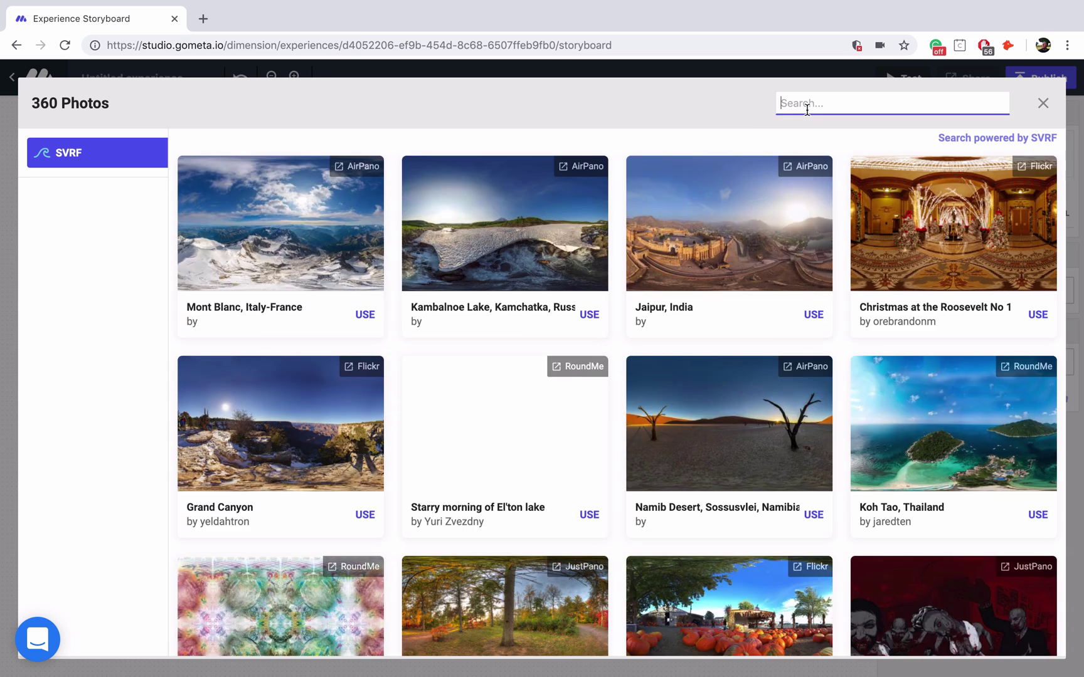
left_click(298, 249)
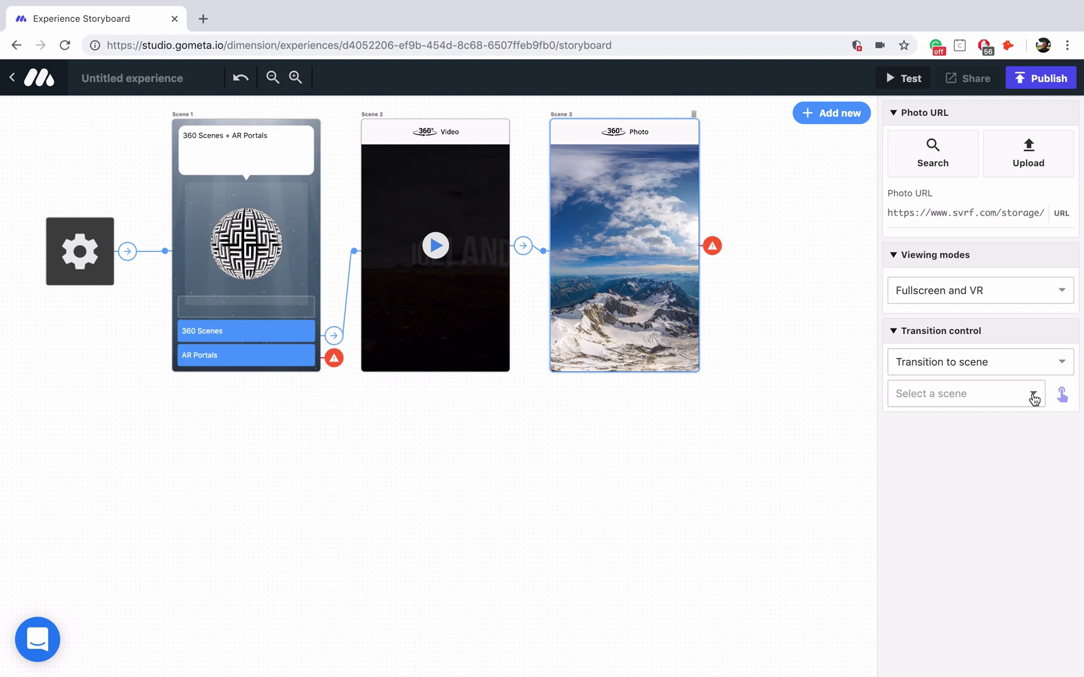
left_click(1062, 394)
left_click(256, 275)
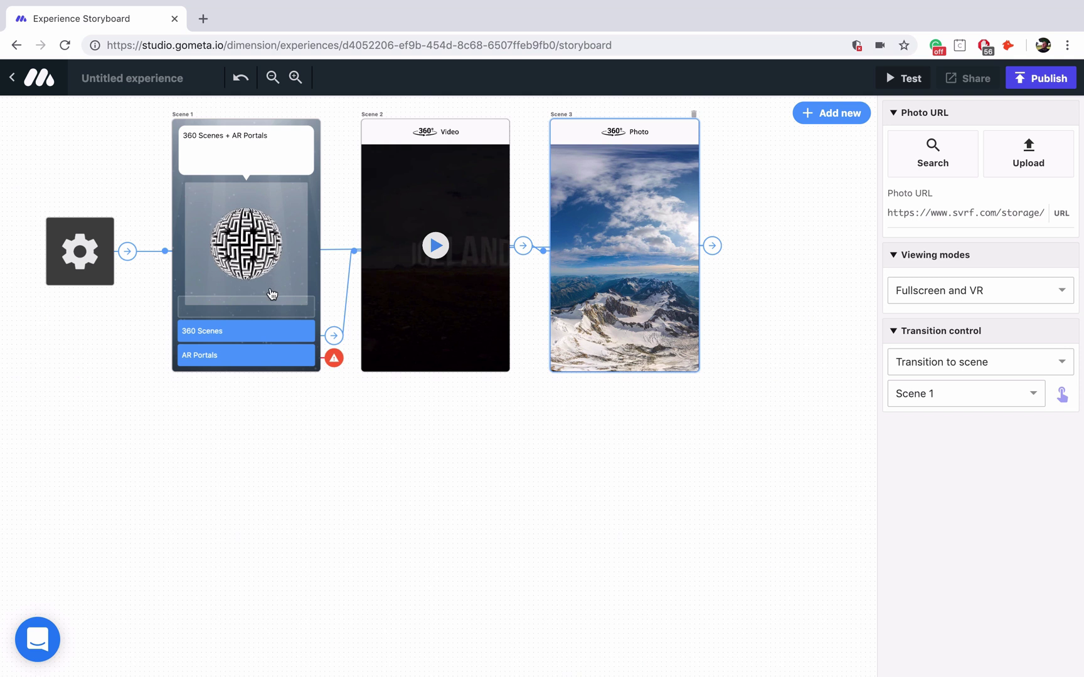
Add a video portal scene to the storyboard and place it below Scene 2
left_click(264, 358)
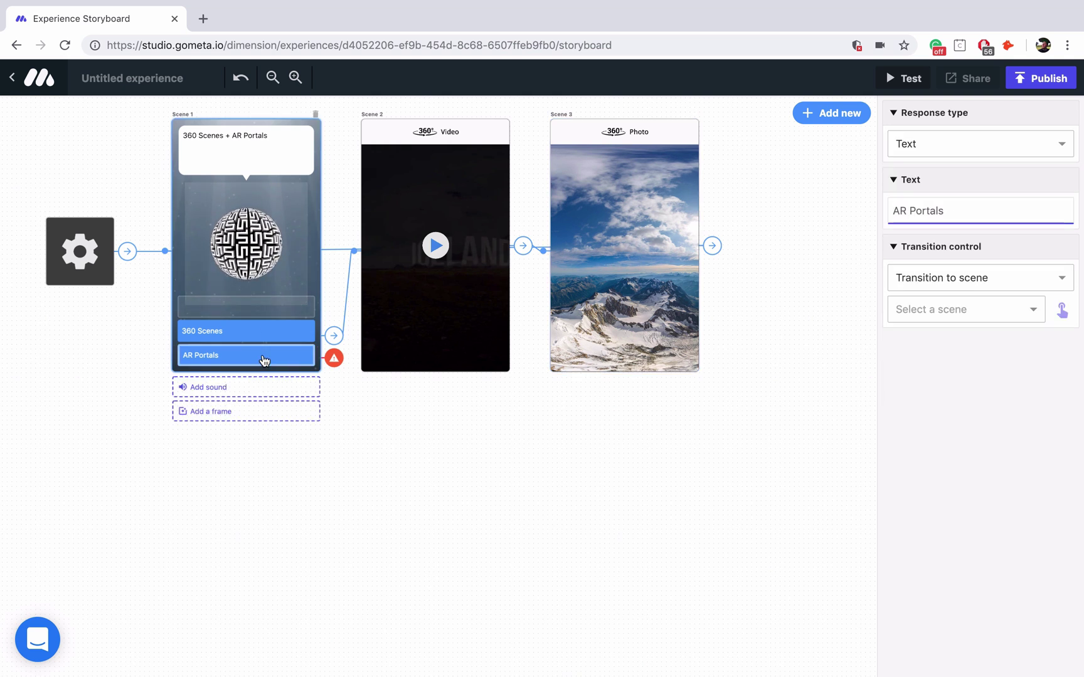
left_click(840, 116)
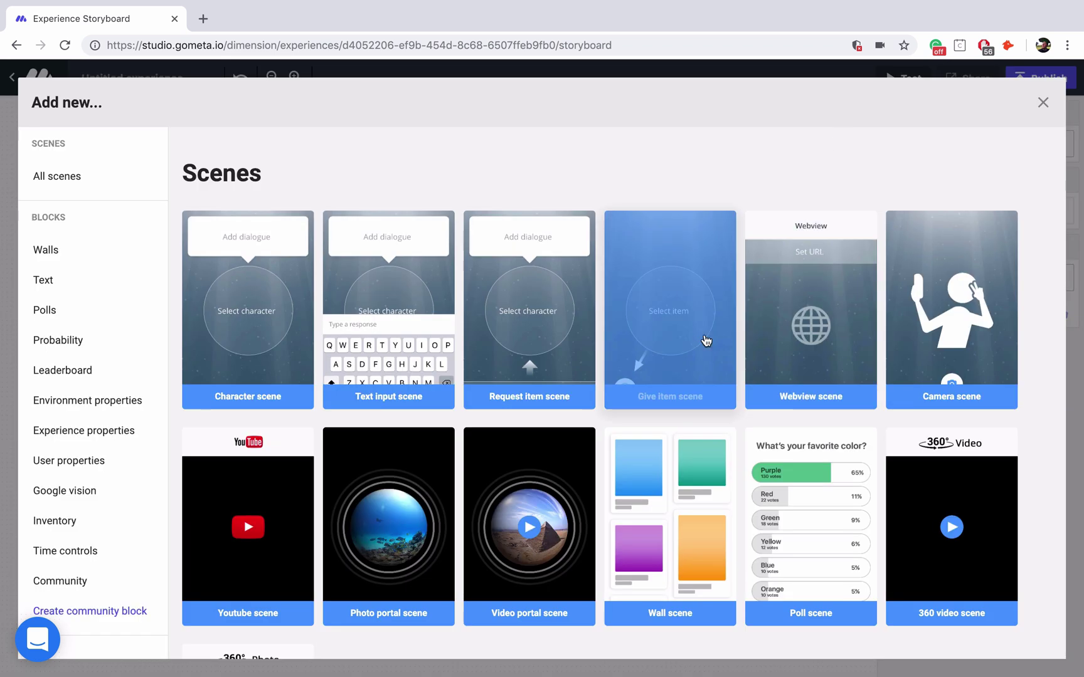
scroll(705, 341, "down", 2)
left_click(547, 452)
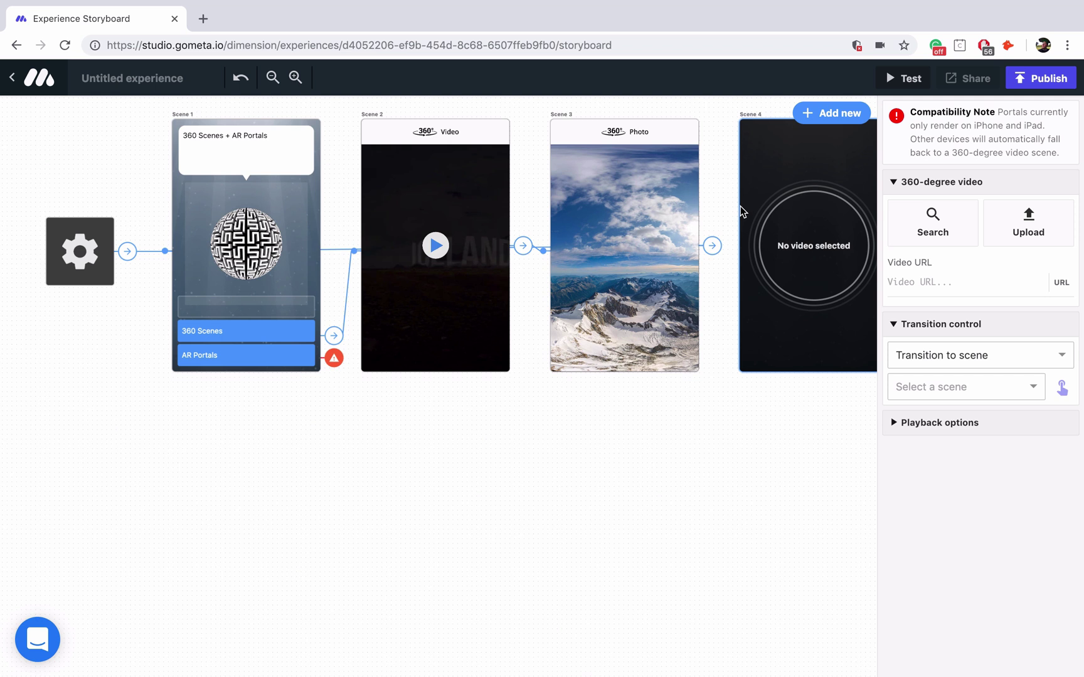
left_click_drag(741, 212, 378, 480)
Add a photo portal scene and place it below Scene 3, beside the video portal scene
left_click(813, 118)
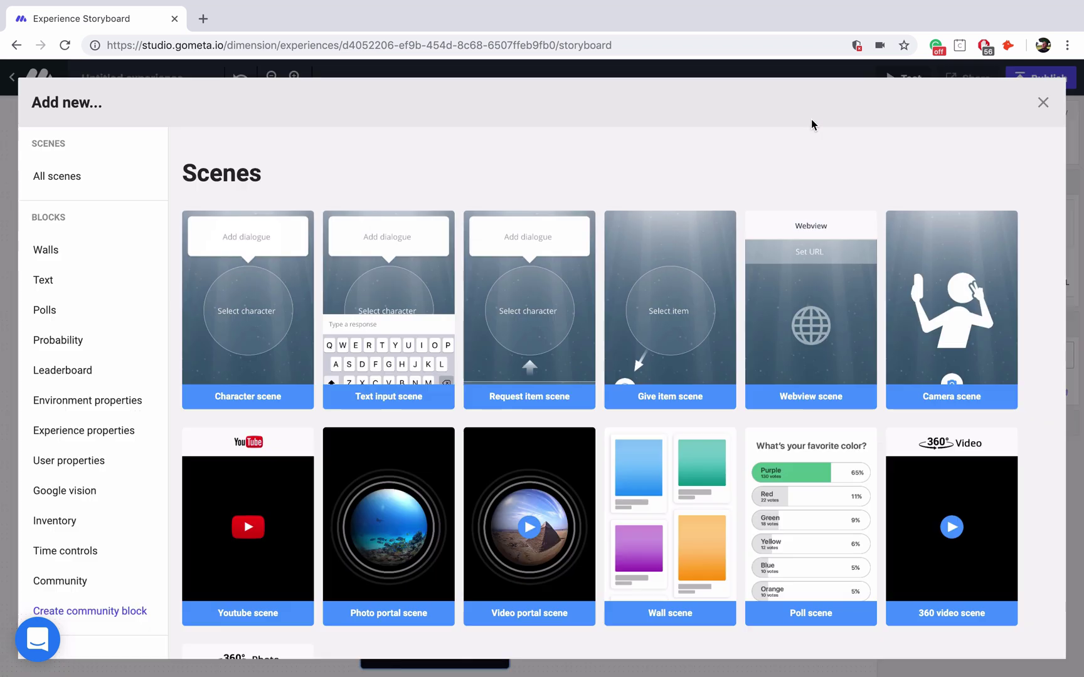
left_click(401, 464)
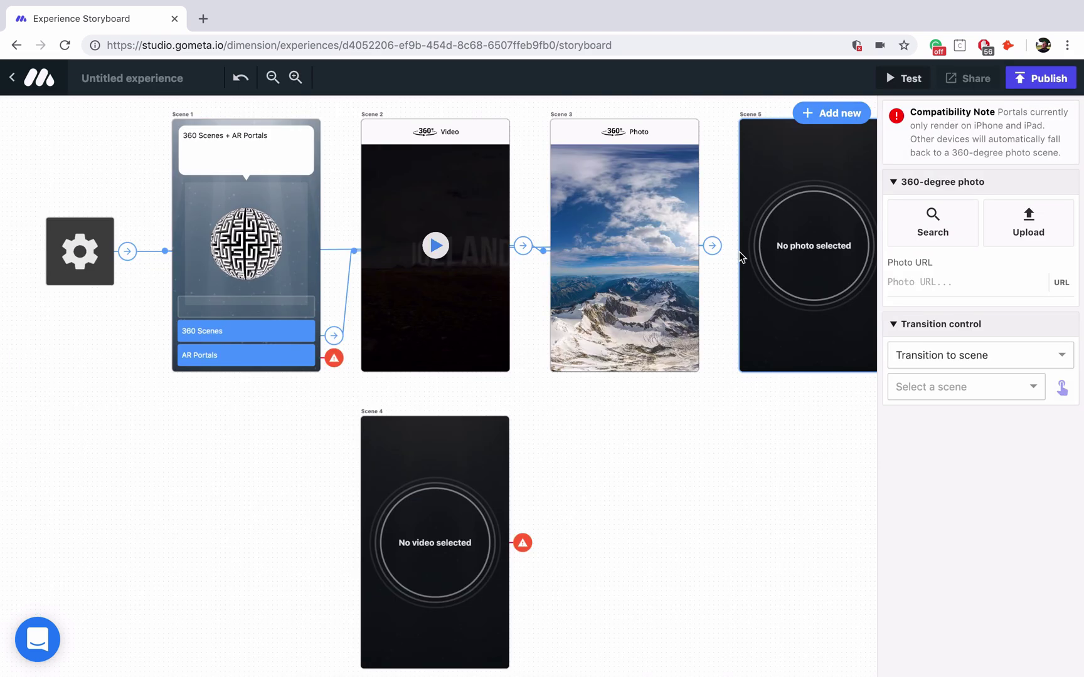
left_click_drag(822, 145, 642, 444)
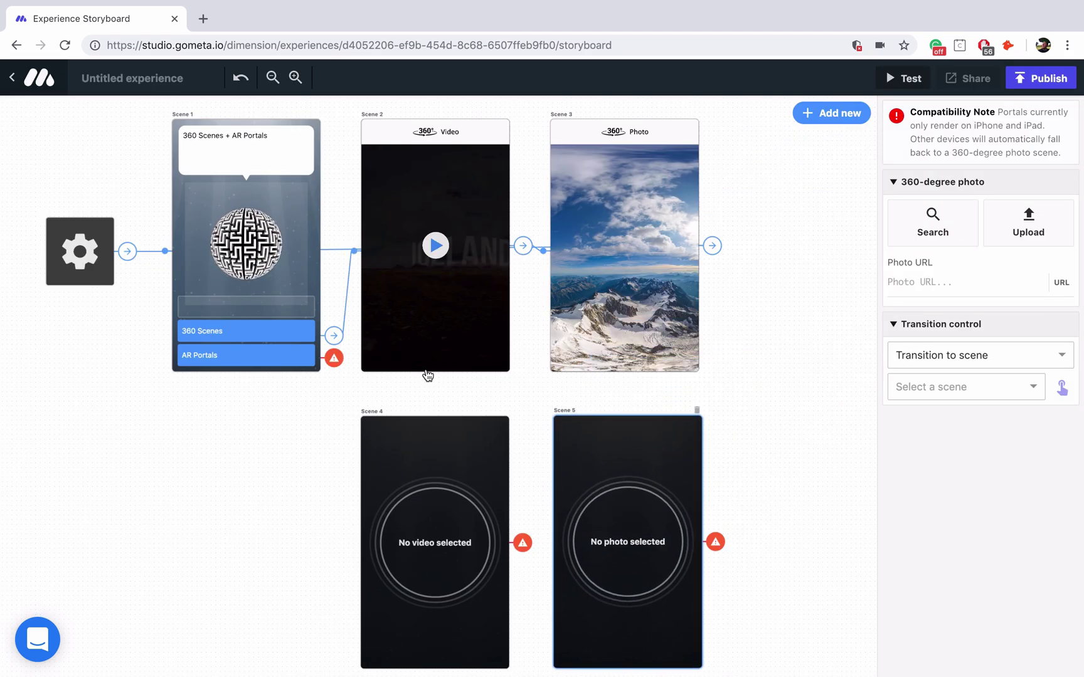
Link Scene 1's "AR Portals" button to the video portal scene, Scene 4
left_click(296, 363)
left_click(1059, 310)
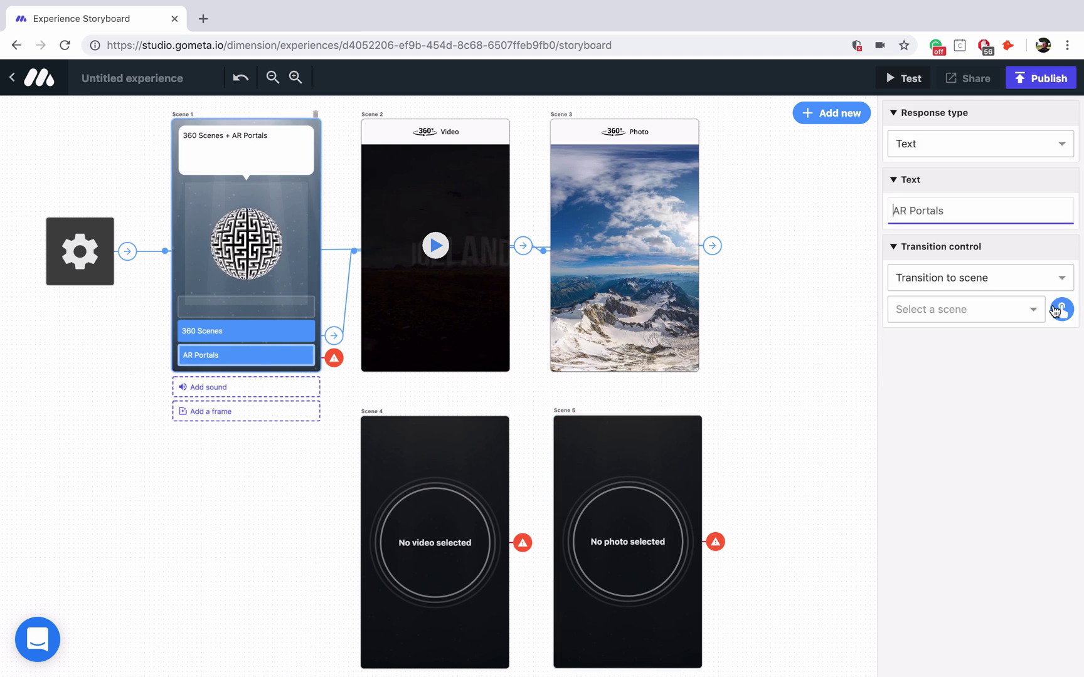
left_click(414, 547)
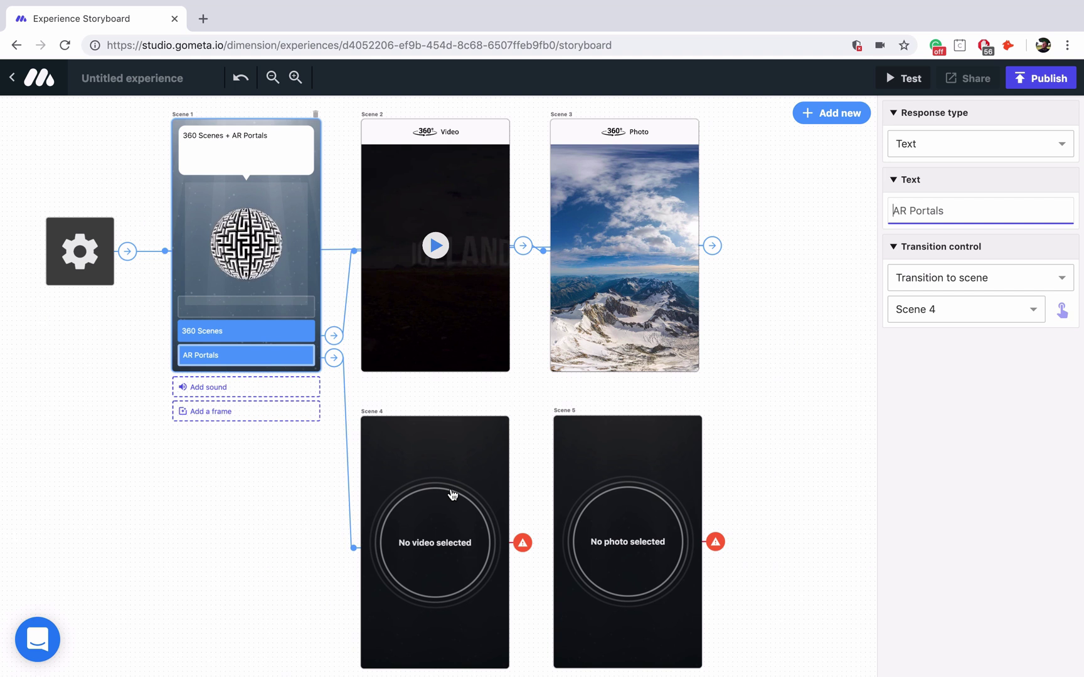
Search the 360 videos for "water", use "Shape of Water" in Scene 4 and make that scene transition to Scene 5
left_click(451, 427)
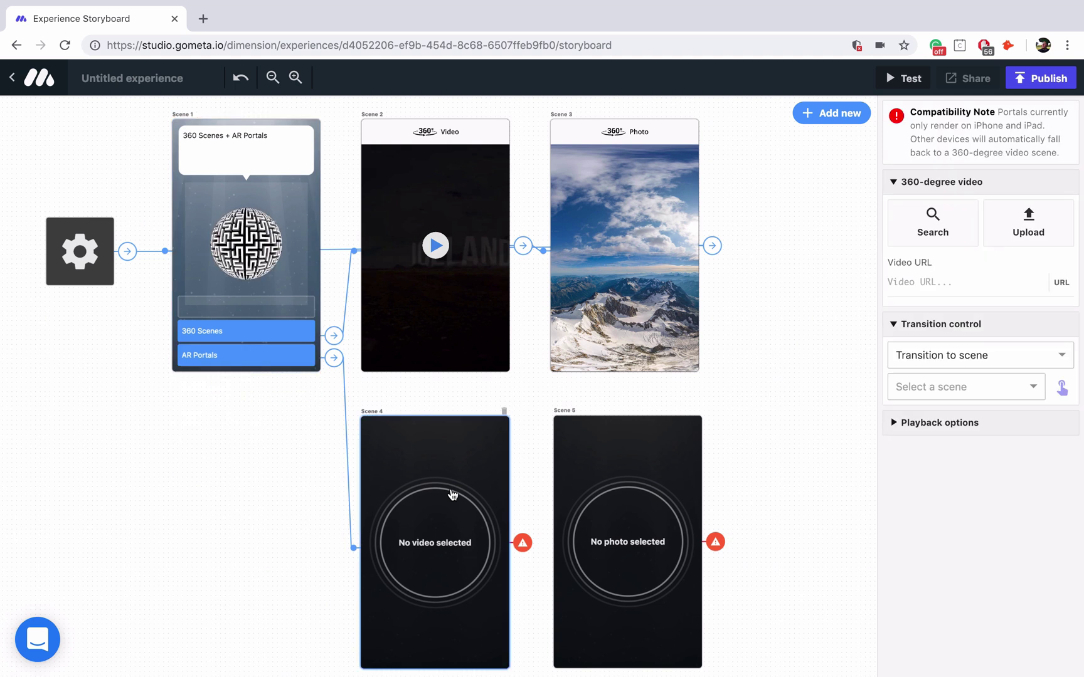
left_click(915, 243)
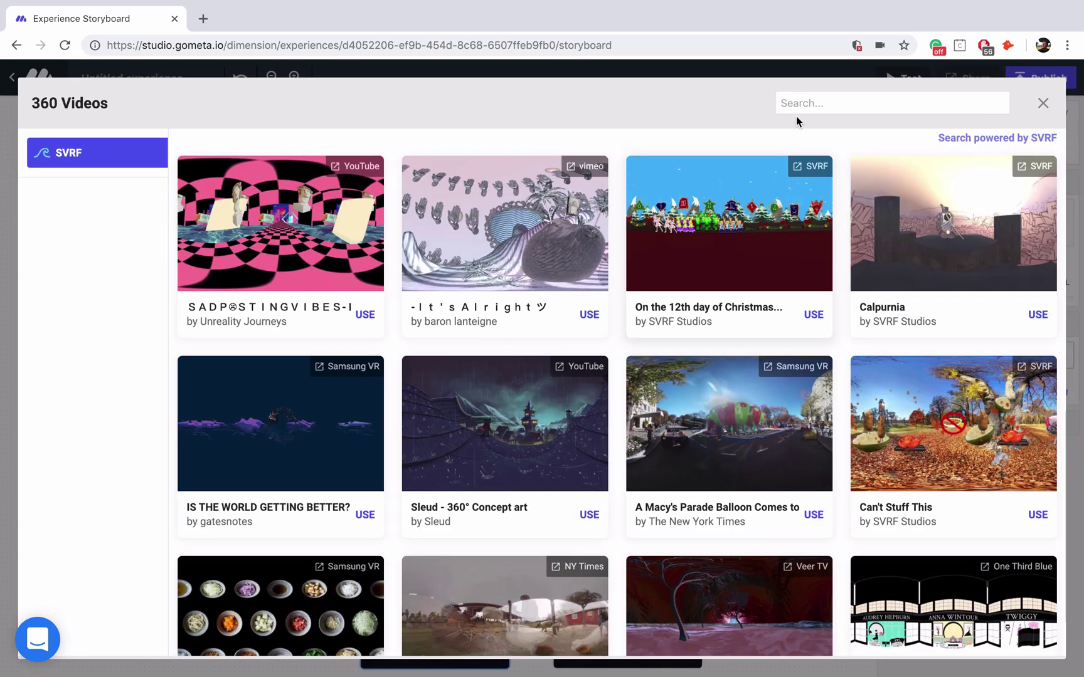
left_click(801, 107)
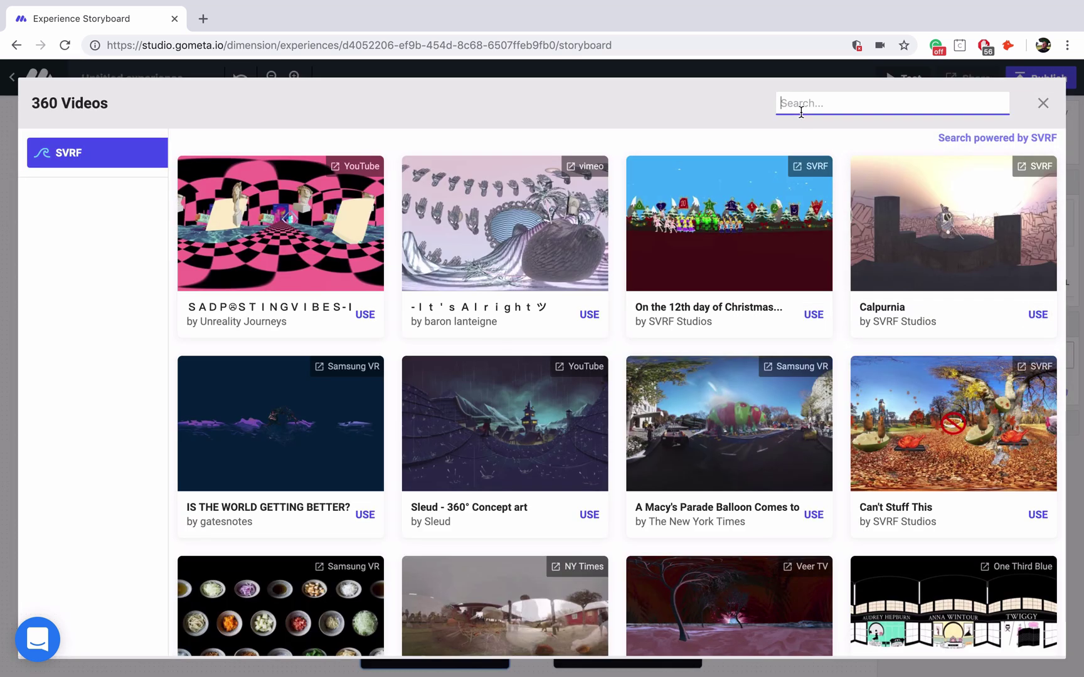
type("water")
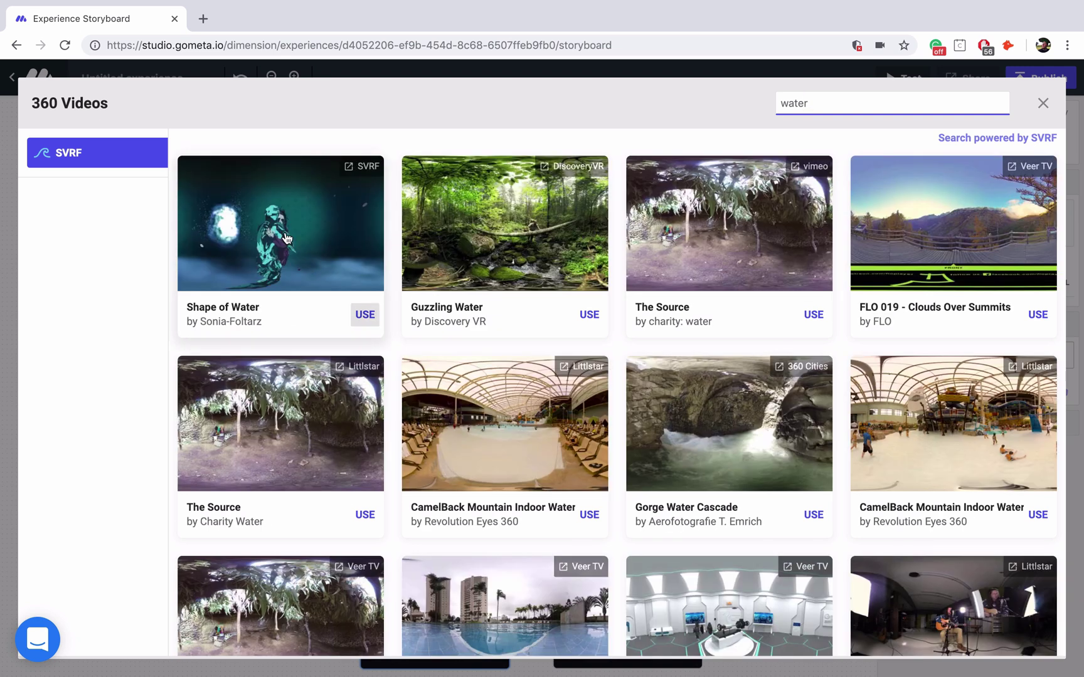
left_click(365, 315)
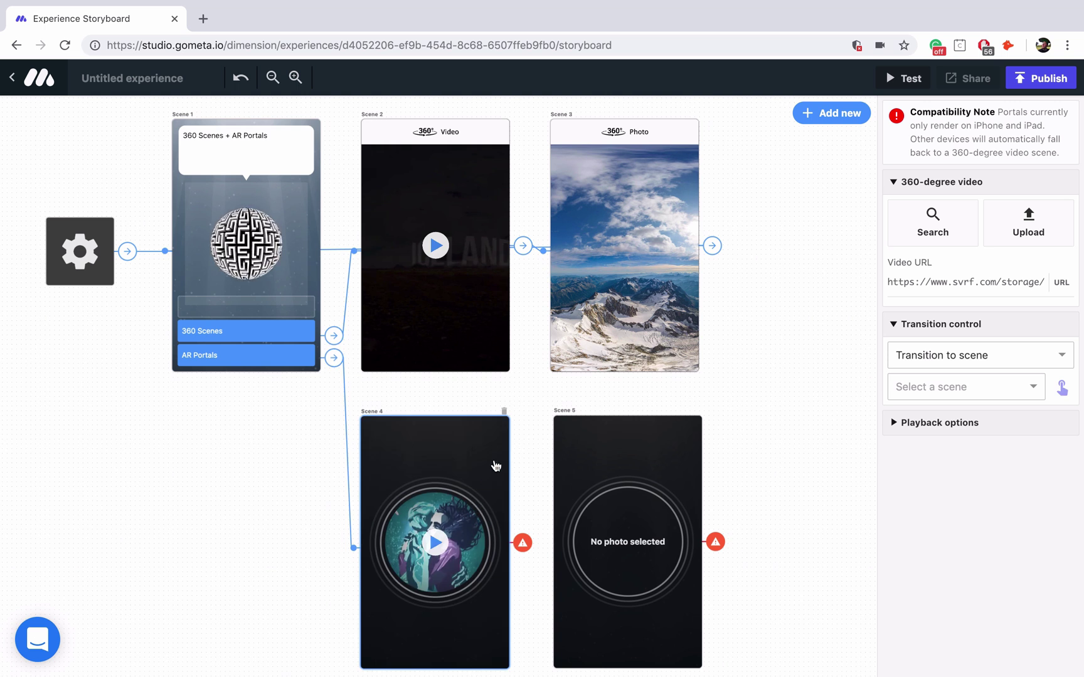
left_click(1062, 387)
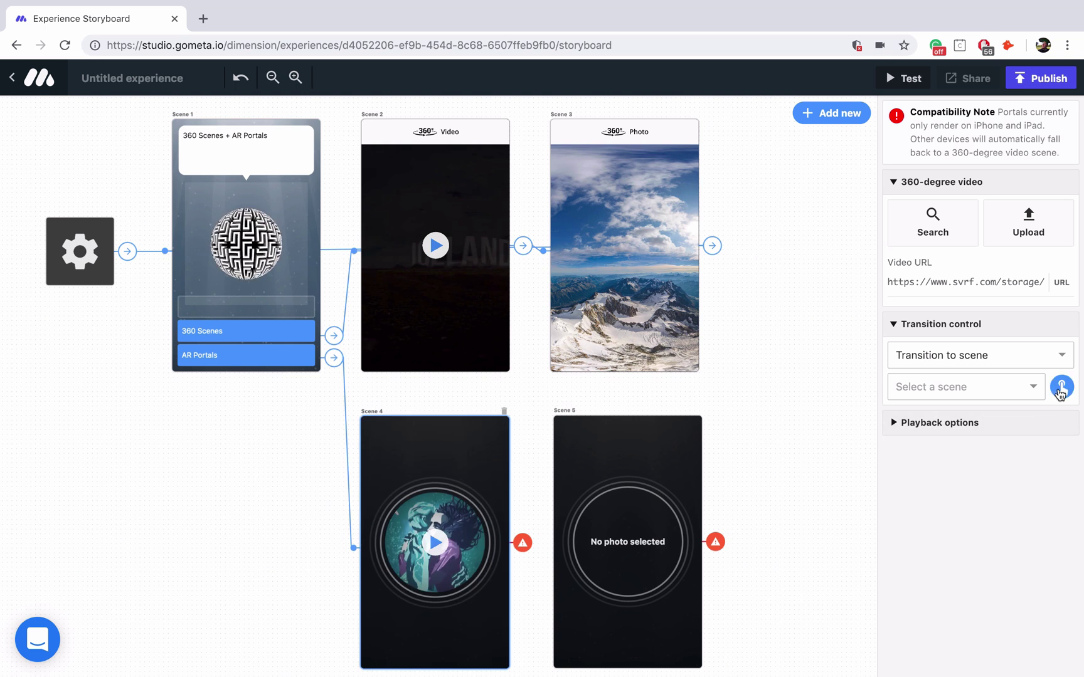
left_click(681, 481)
Use the 360 photo "Grand Canyon" in Scene 5 and make that scene transition back to Scene 1
left_click(675, 454)
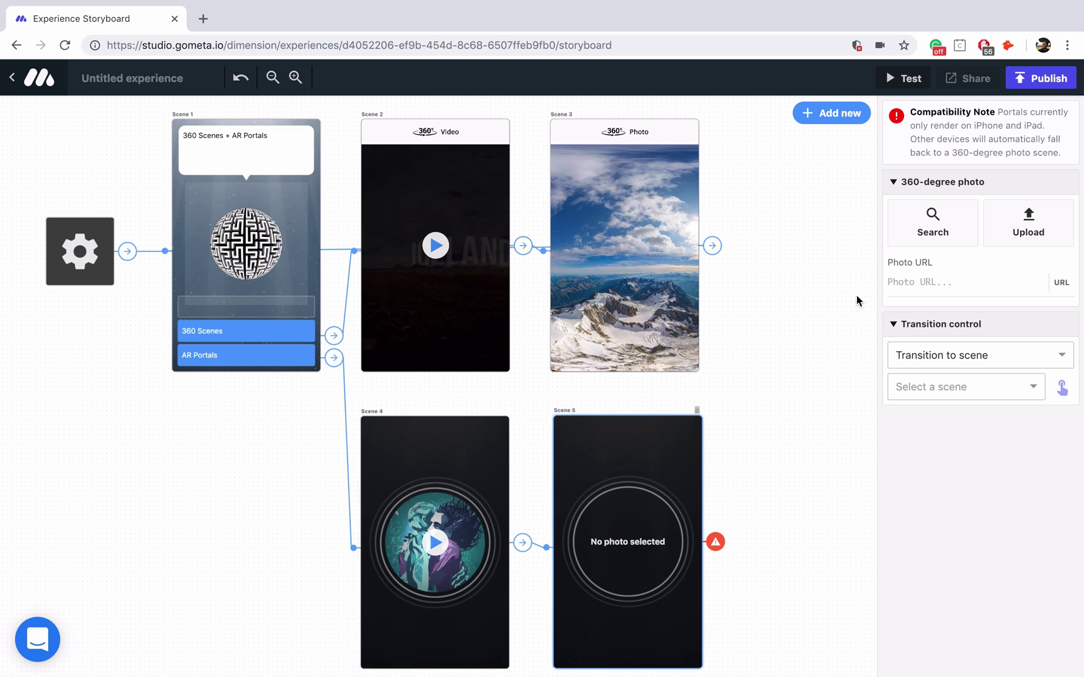
left_click(933, 223)
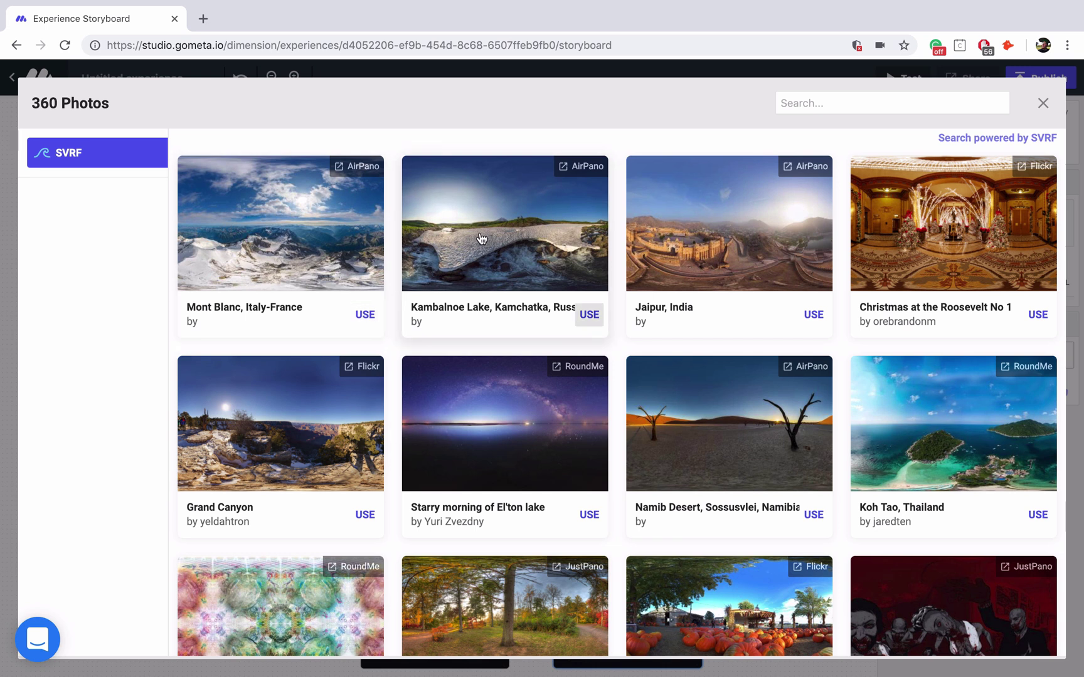
left_click(299, 453)
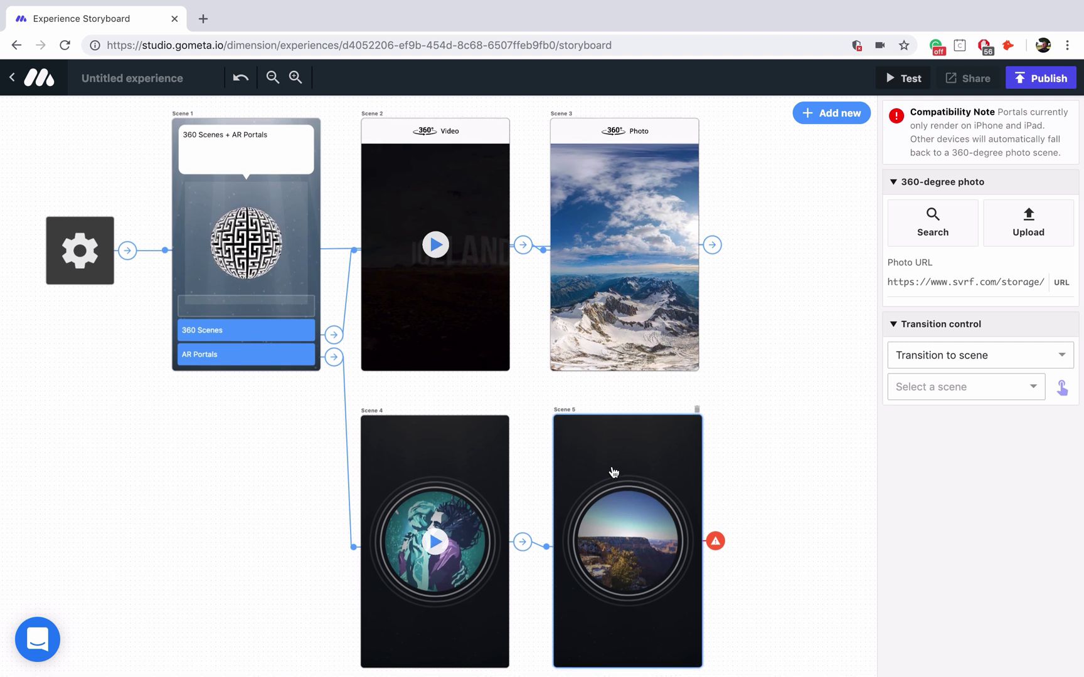
scroll(628, 477, "down", 1)
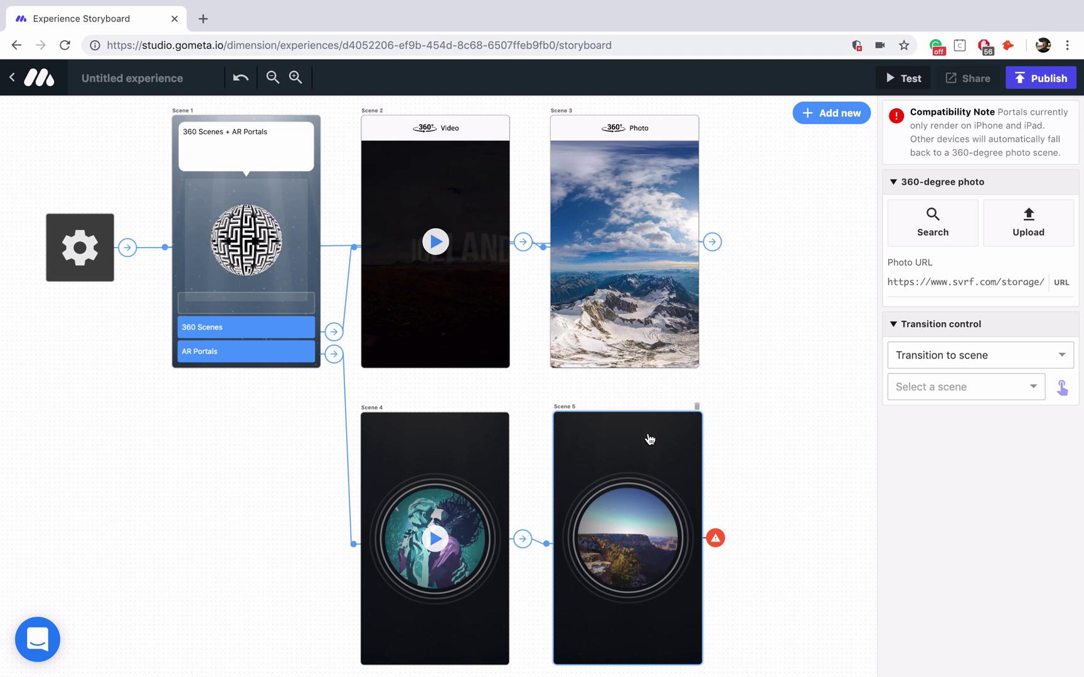
left_click(1061, 387)
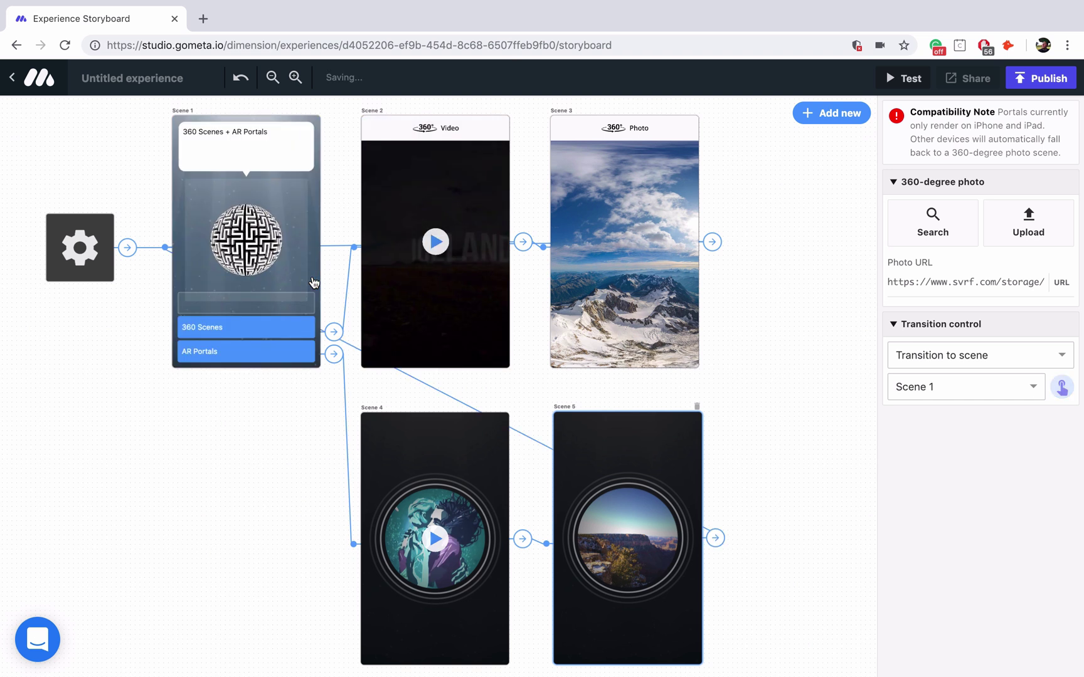
Add a third button "End Experience" to Scene 1 and set its transition to "End experience"
left_click(288, 309)
type("En")
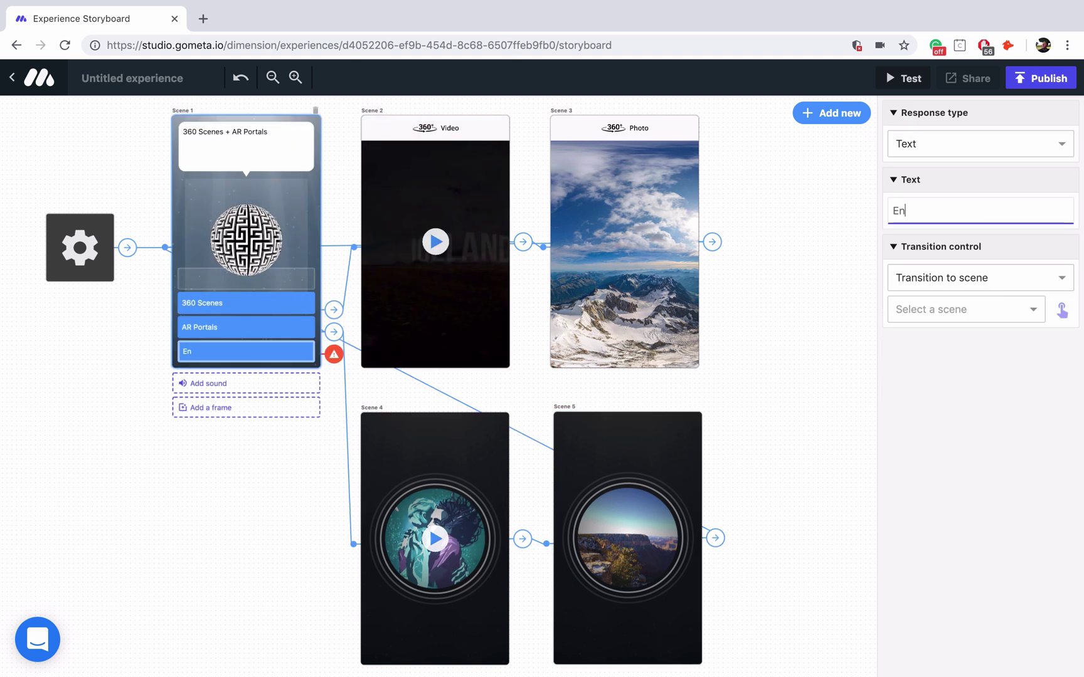
type("d Experience")
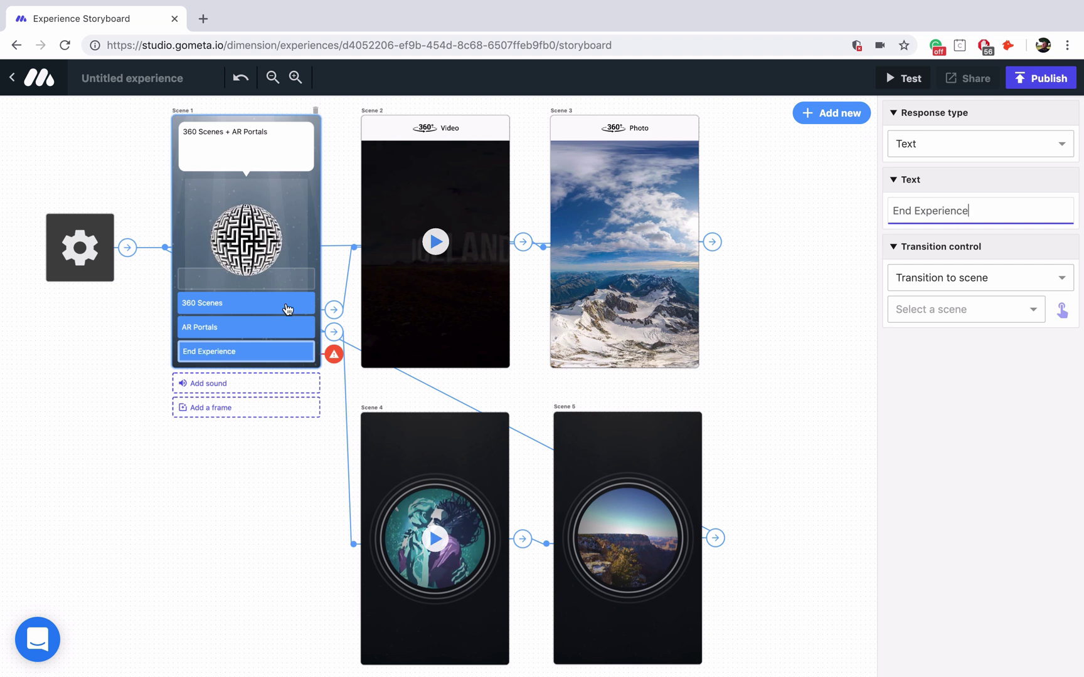
left_click(893, 282)
left_click(912, 375)
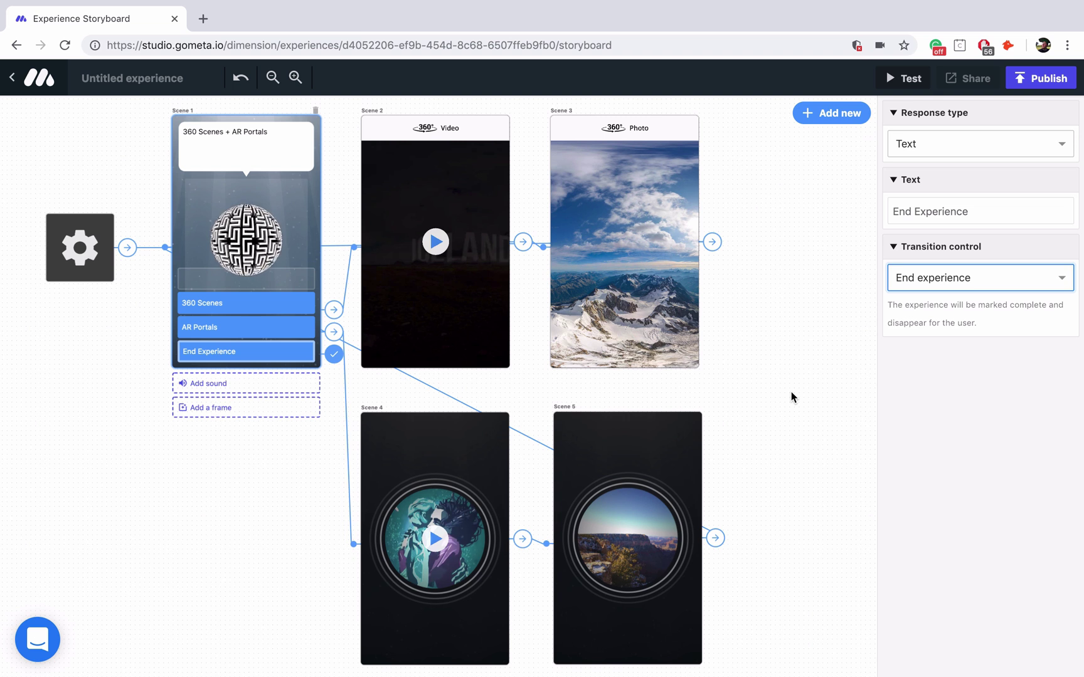
Publish the experience under the name "Tutorial 360 Scenes + AR Portals"
left_click(1036, 79)
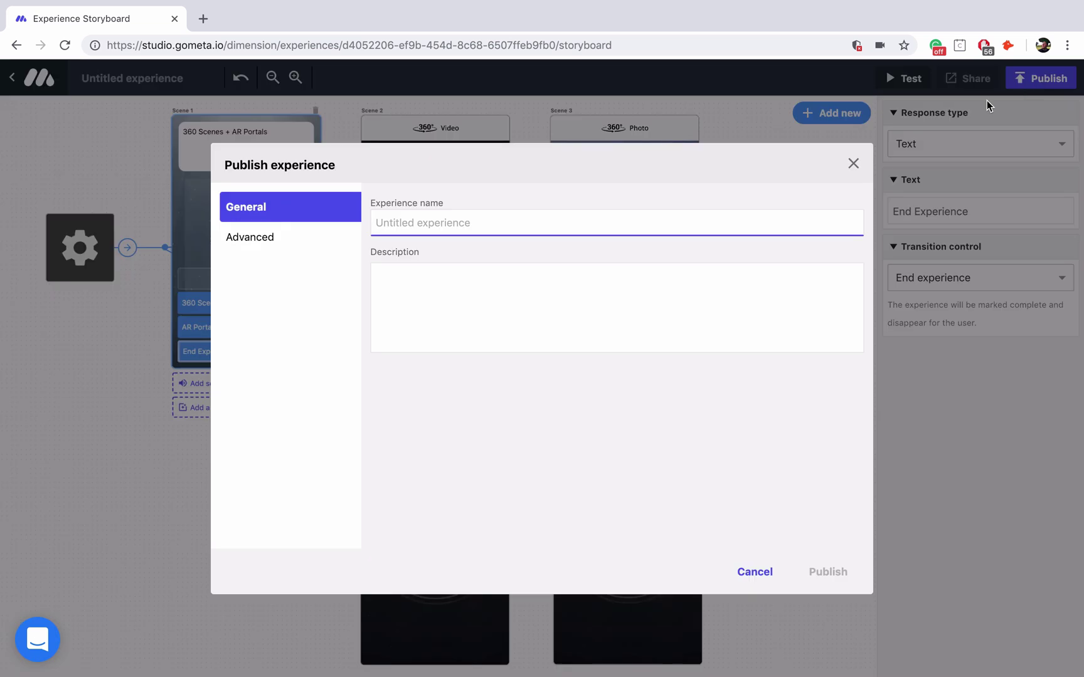
type("Tutorial")
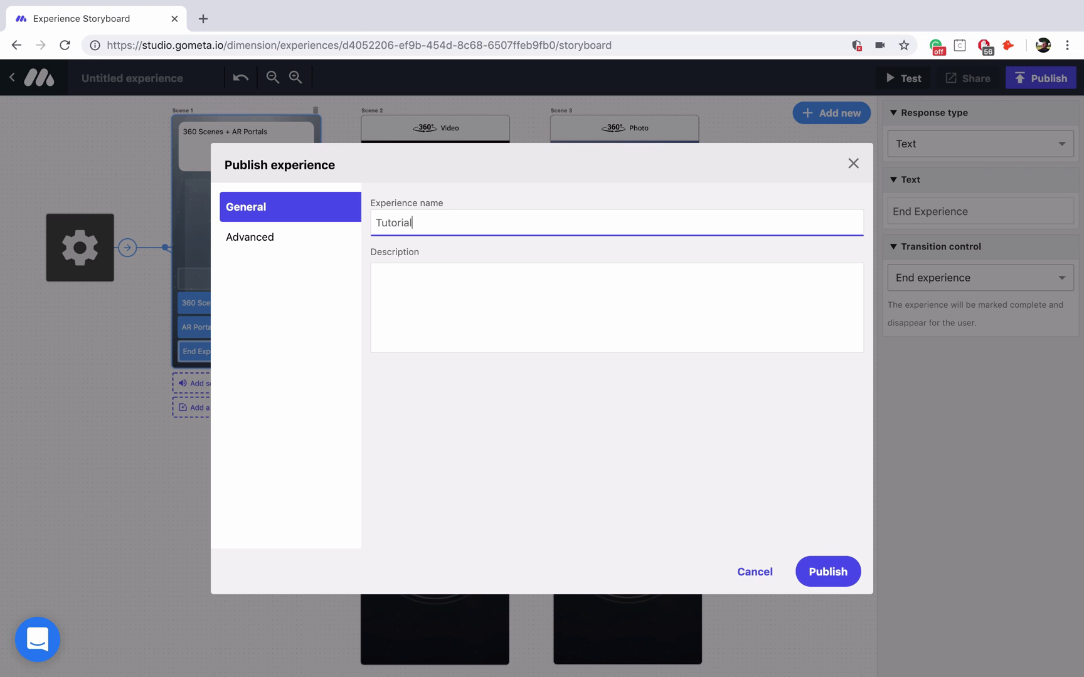
type(" 360 Scenes + AR Portals")
left_click(827, 571)
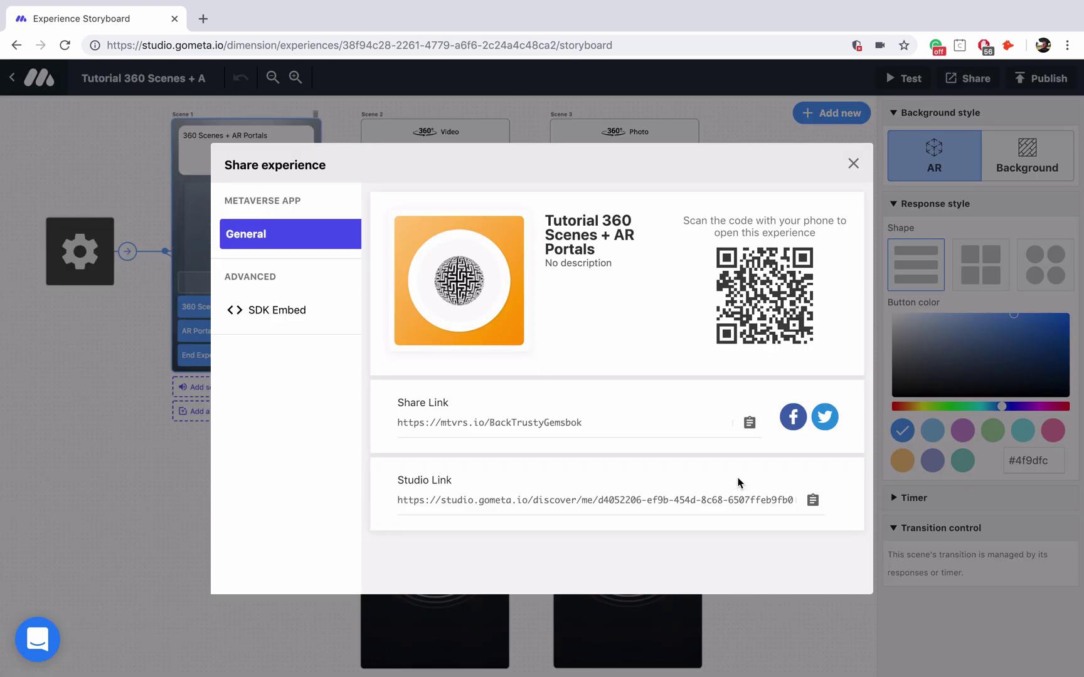
Enlarge the page to 150% to view the experience's QR code and share links
key("super+plus")
key("super+plus")
key("super+plus")
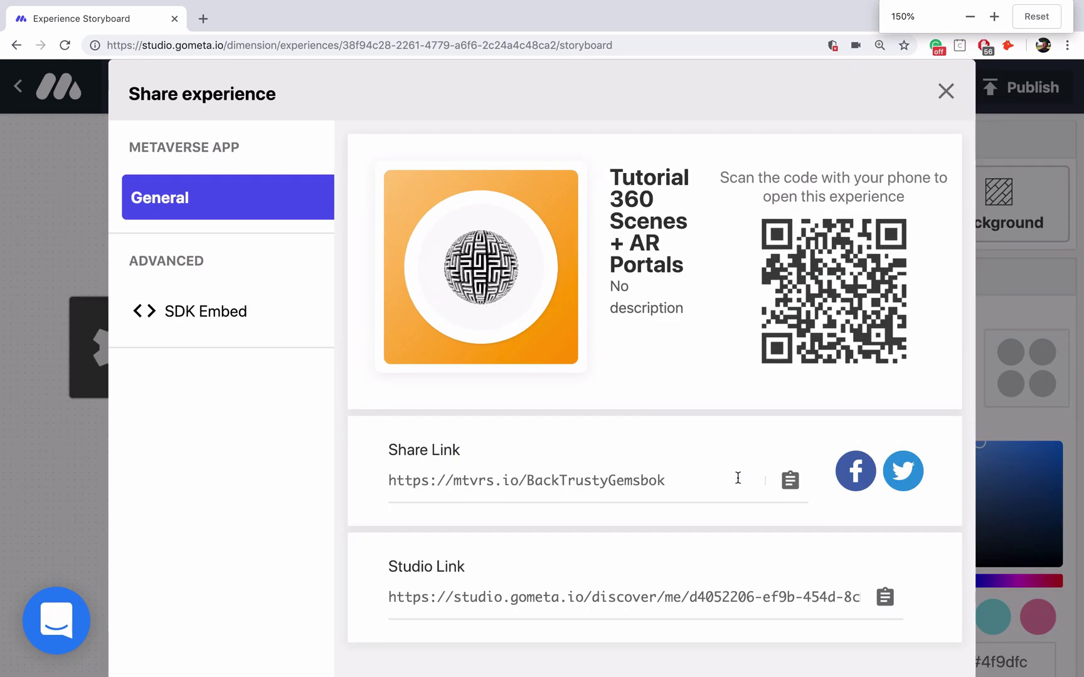